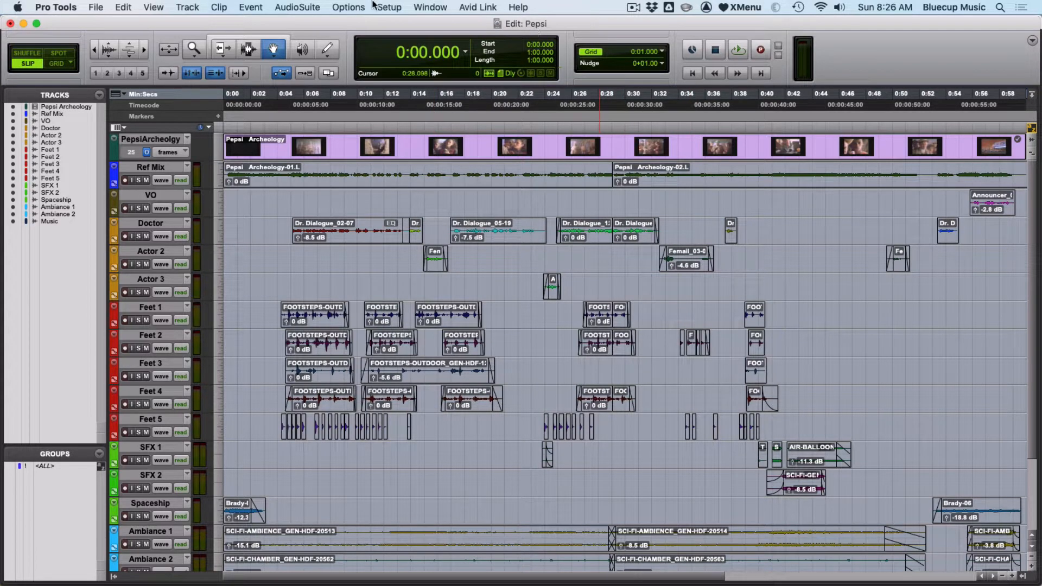
- Open the I/O Setup and examine its output, input, bus and insert path lists
{"action": "left_click", "coordinate": [389, 7]}
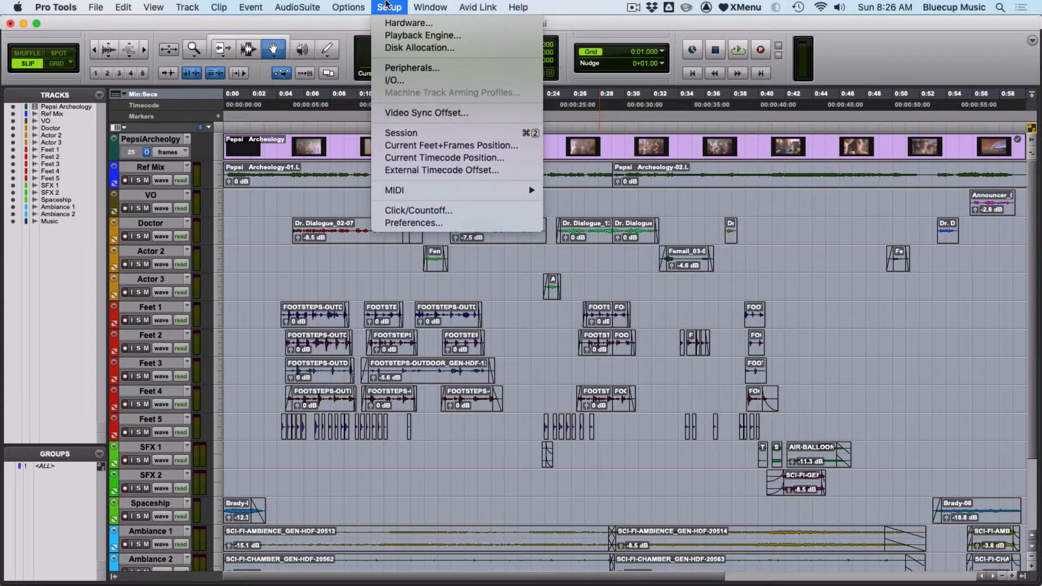
{"action": "left_click", "coordinate": [404, 83]}
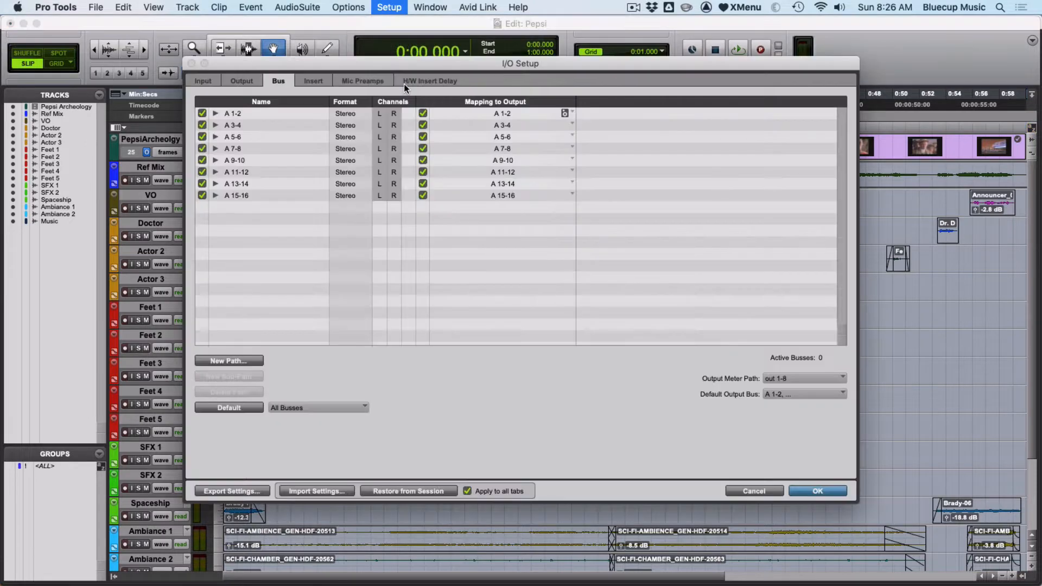
{"action": "left_click", "coordinate": [233, 81]}
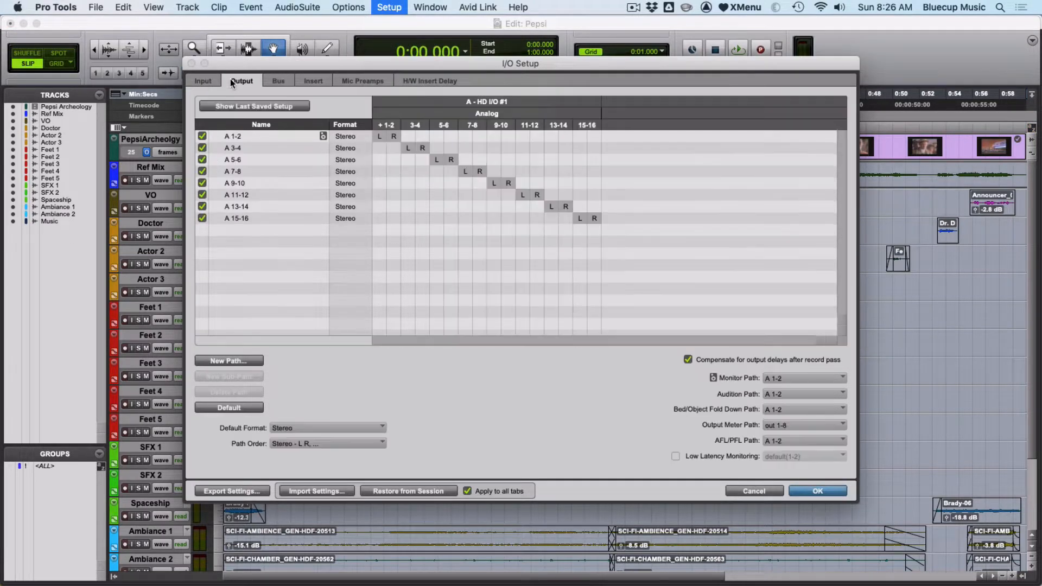
{"action": "left_click", "coordinate": [203, 81]}
{"action": "left_click", "coordinate": [260, 82]}
{"action": "left_click", "coordinate": [282, 84]}
{"action": "left_click", "coordinate": [306, 83]}
{"action": "left_click", "coordinate": [277, 84]}
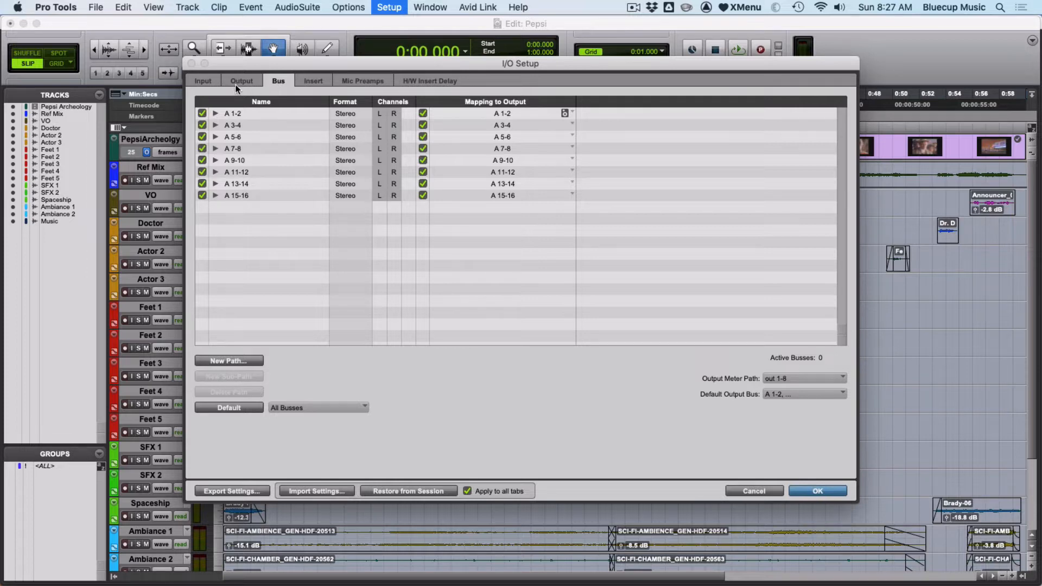
- Delete the A 1-2 input path from the I/O Setup, including its assignments in the session
{"action": "left_click", "coordinate": [214, 81]}
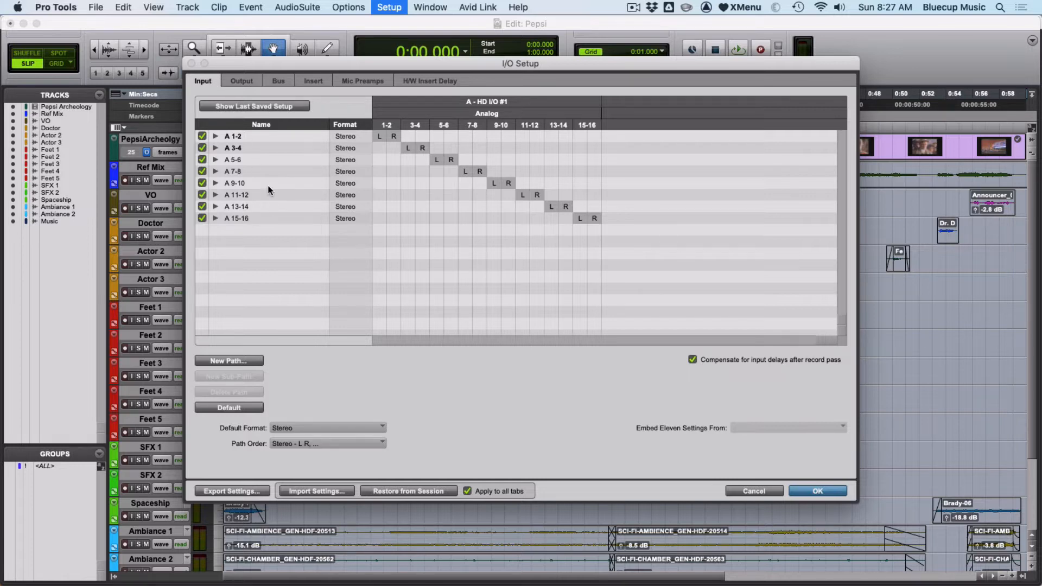
{"action": "key", "text": "super+a"}
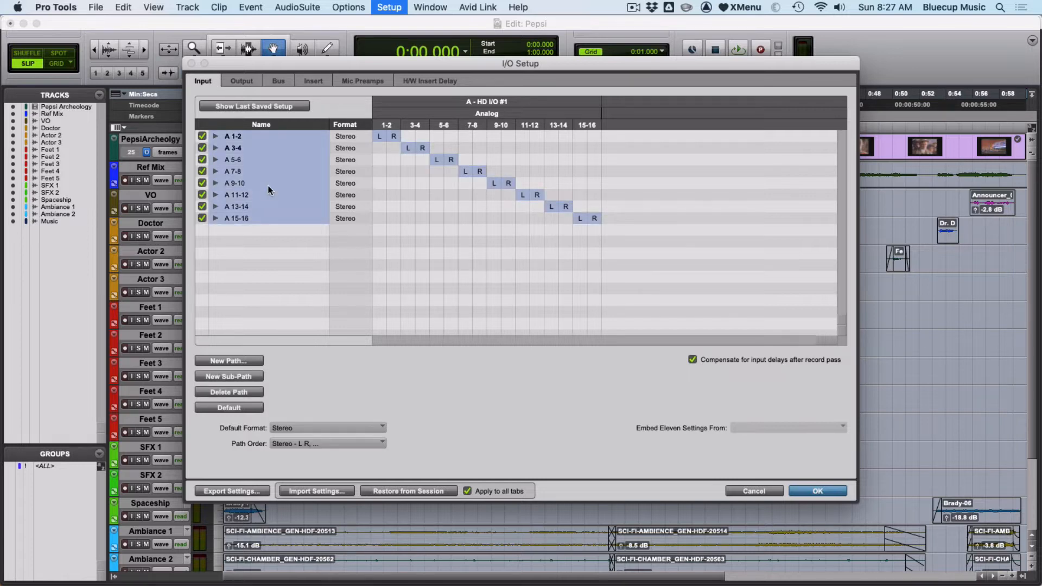
{"action": "left_click", "coordinate": [257, 191]}
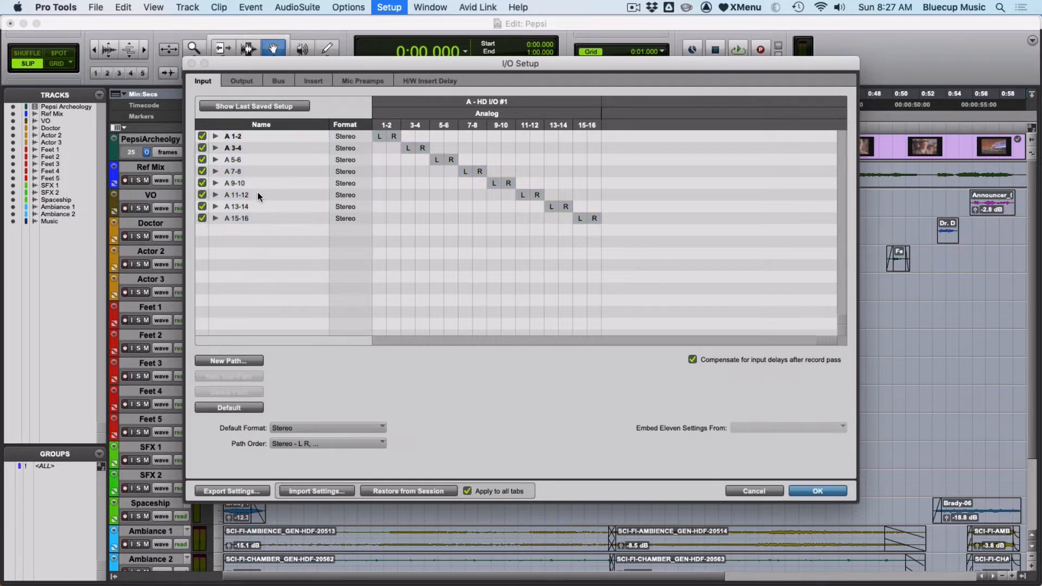
{"action": "left_click", "coordinate": [239, 140]}
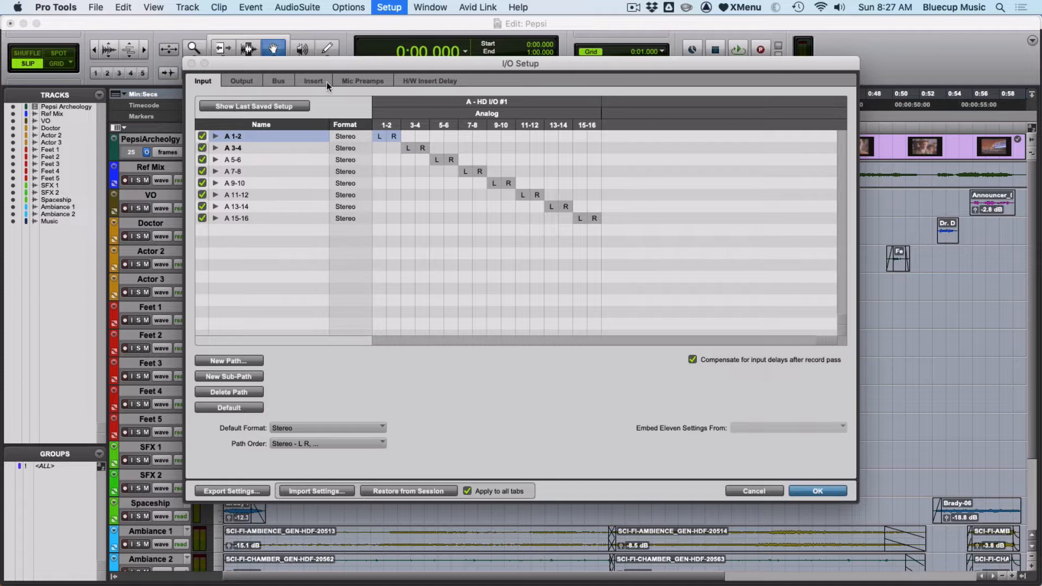
{"action": "left_click", "coordinate": [236, 392]}
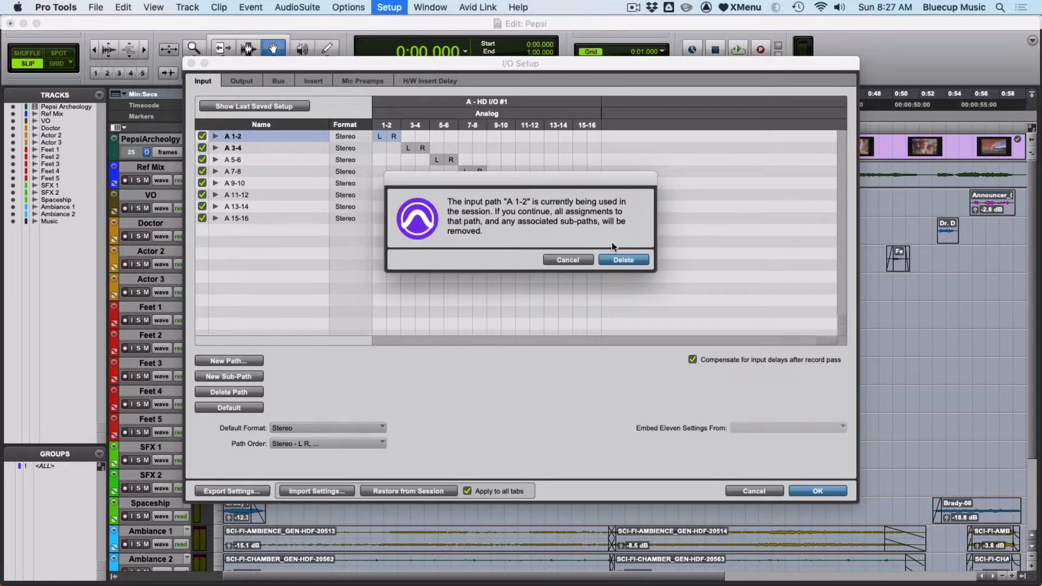
{"action": "left_click", "coordinate": [611, 258]}
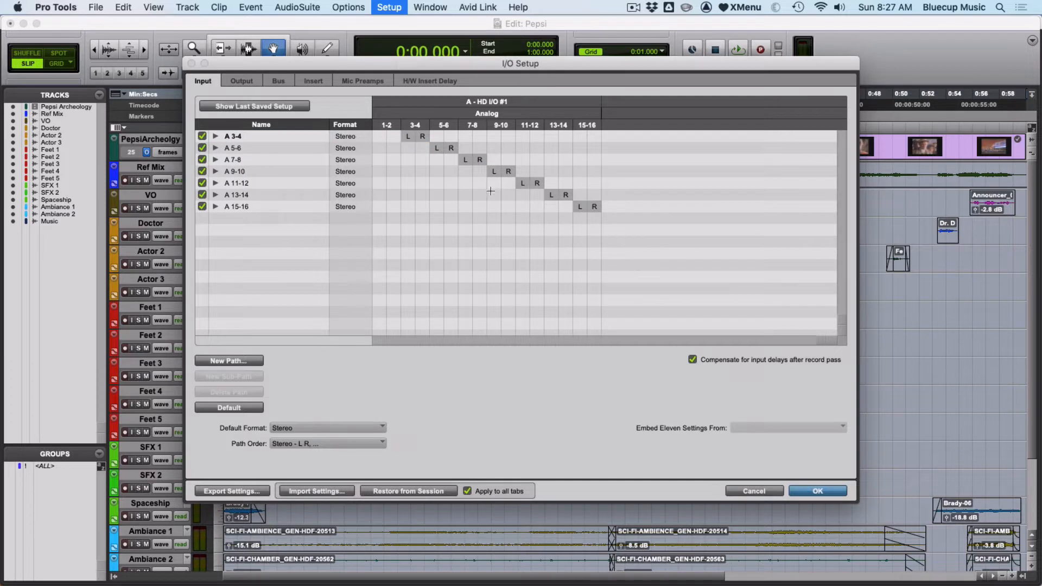
- Delete all the remaining input paths, from A 3-4 through A 15-16, along with their session assignments
{"action": "left_click", "coordinate": [267, 135]}
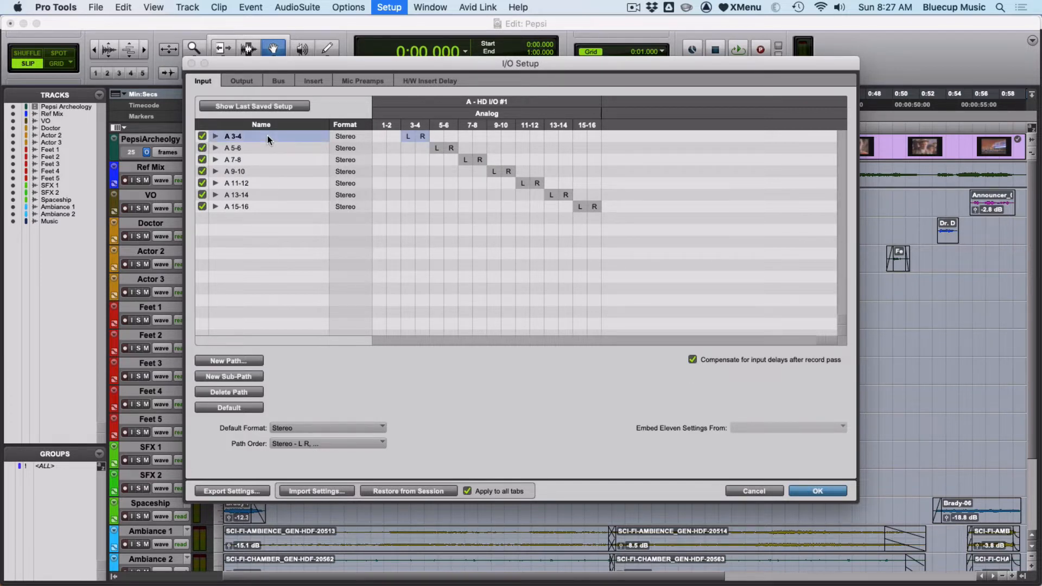
{"action": "left_click", "coordinate": [250, 206], "text": "shift"}
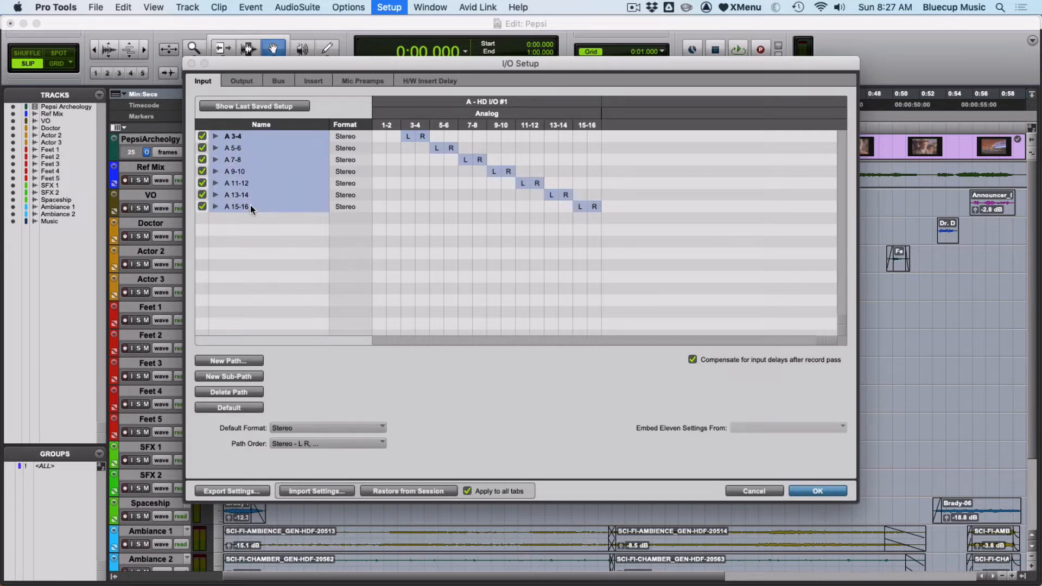
{"action": "left_click", "coordinate": [244, 392]}
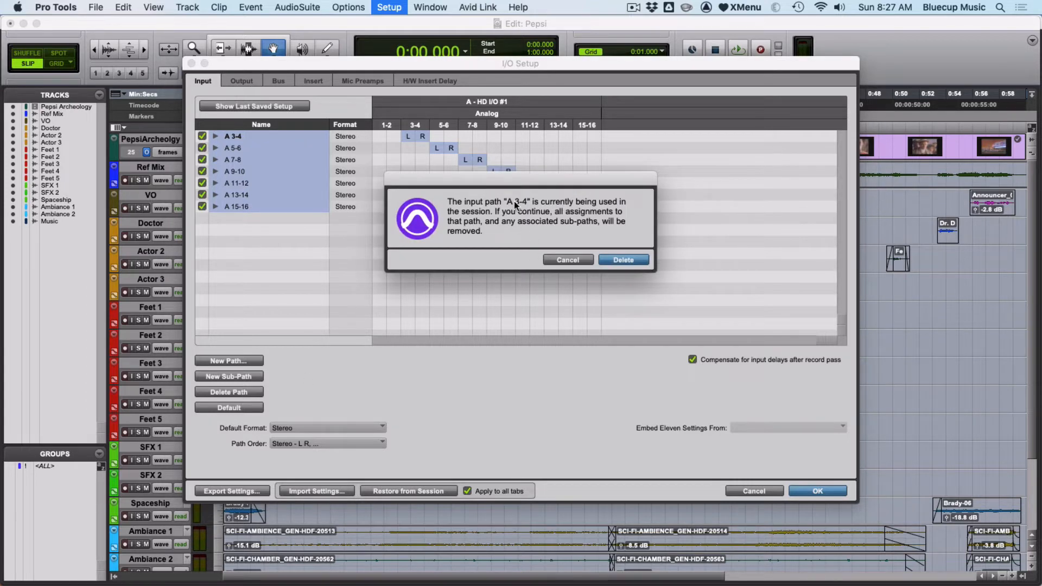
{"action": "key", "text": "Return"}
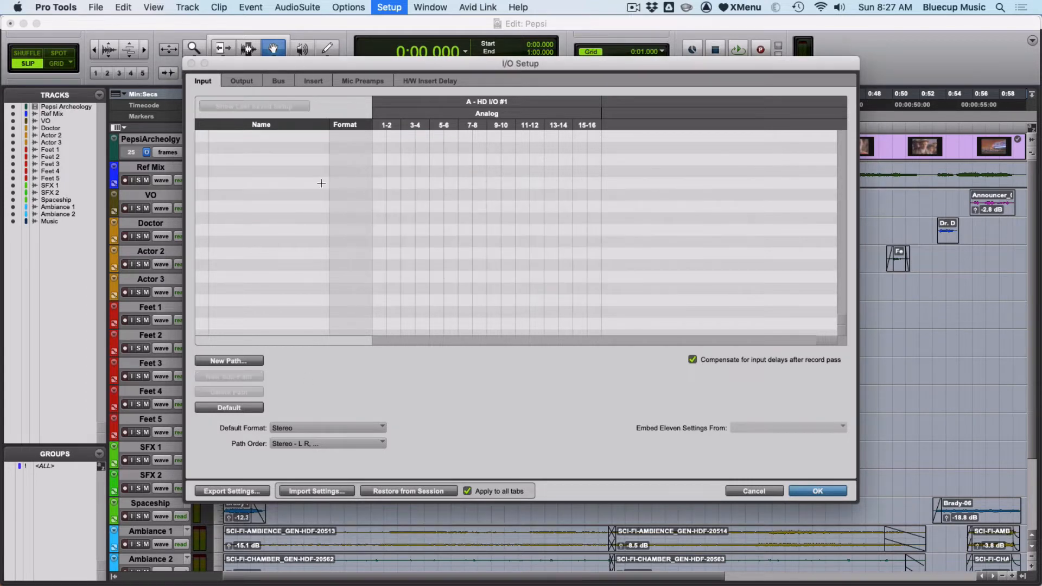
- Delete all the output paths, from A 1-2 through A 15-16
{"action": "left_click", "coordinate": [247, 79]}
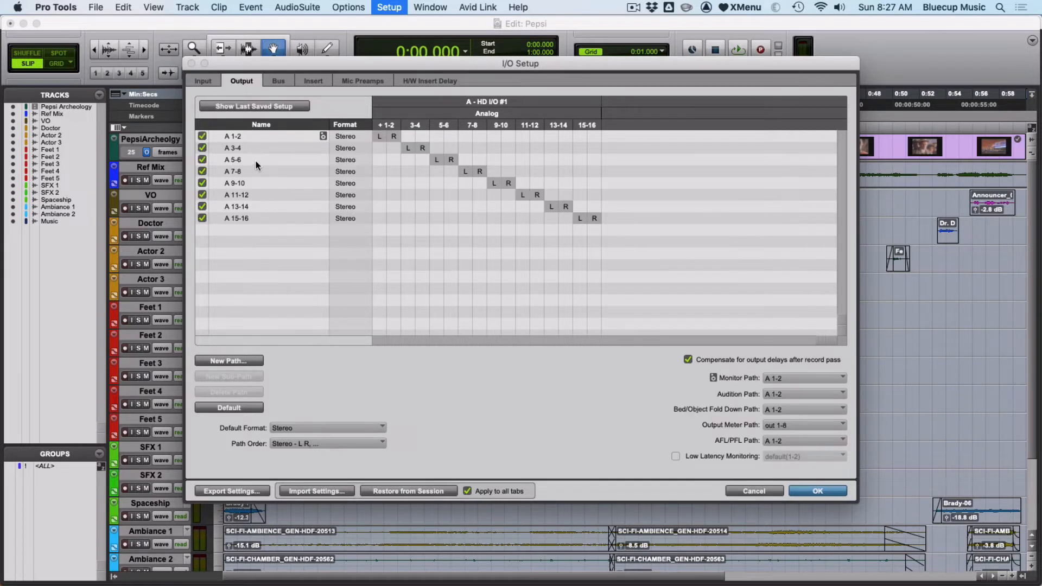
{"action": "key", "text": "super+a"}
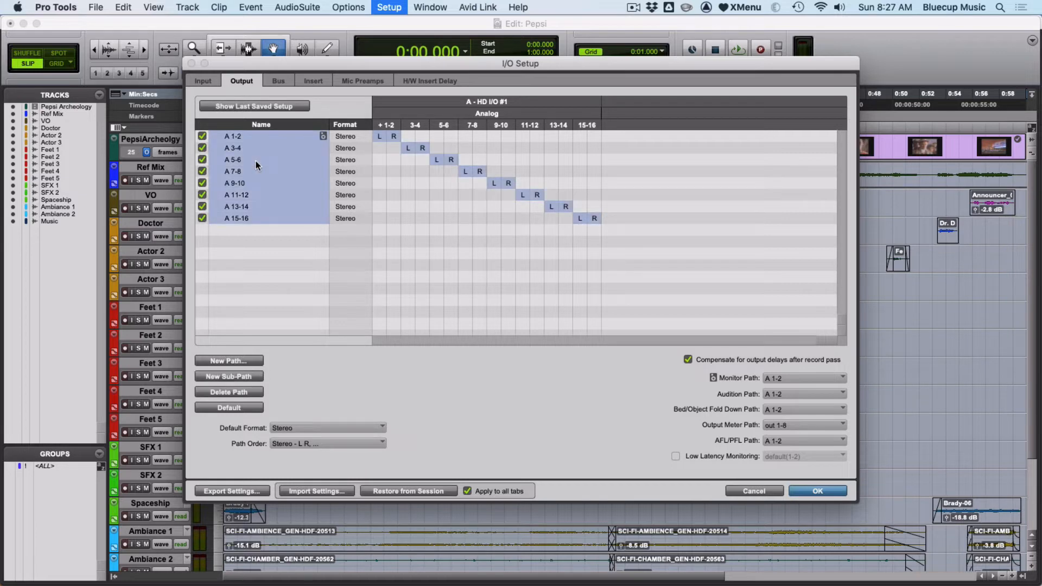
{"action": "key", "text": "BackSpace"}
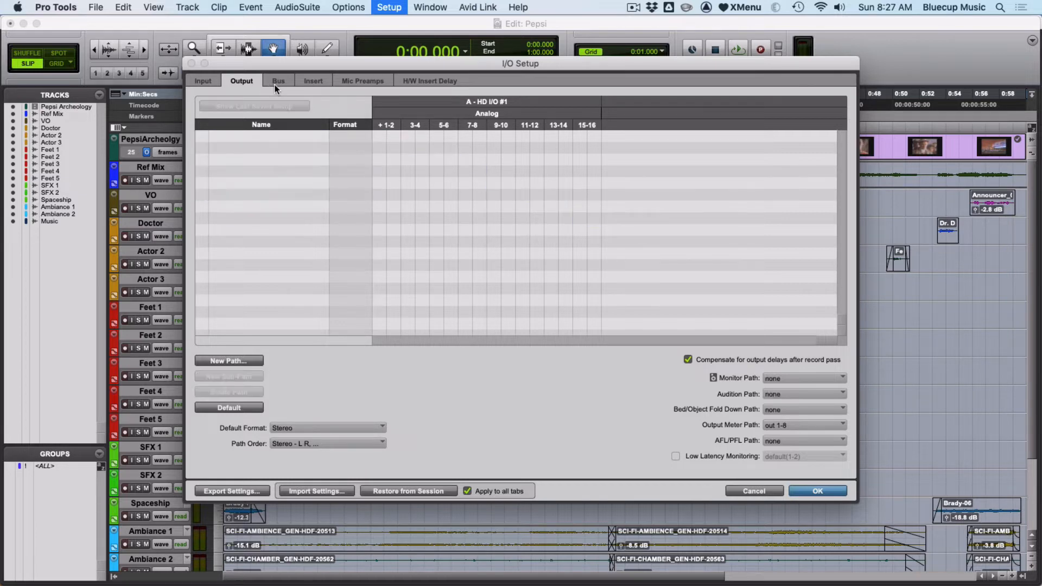
- Create the default set of stereo insert paths
{"action": "left_click", "coordinate": [277, 83]}
{"action": "left_click", "coordinate": [313, 81]}
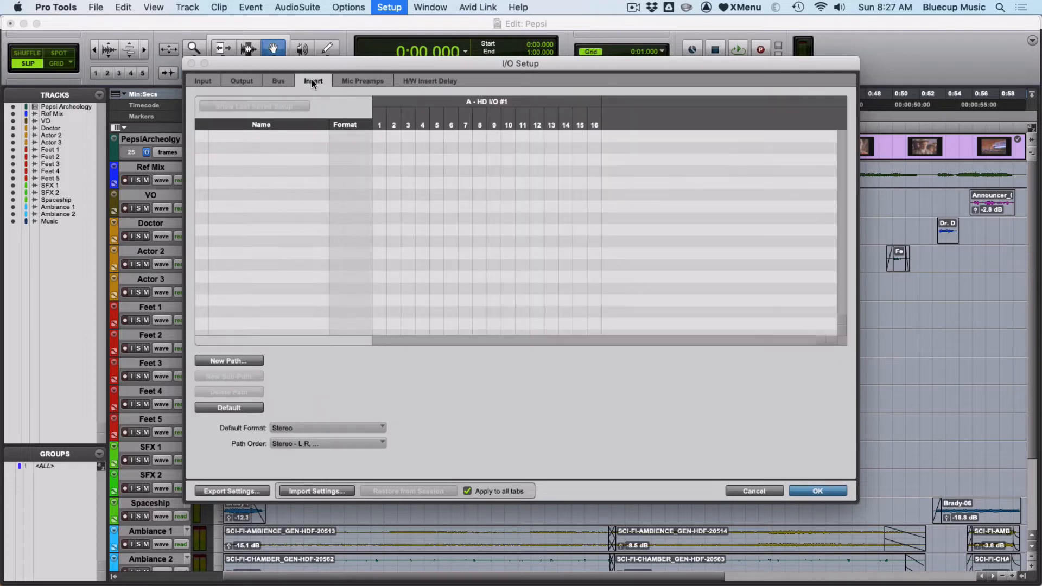
{"action": "left_click", "coordinate": [241, 407]}
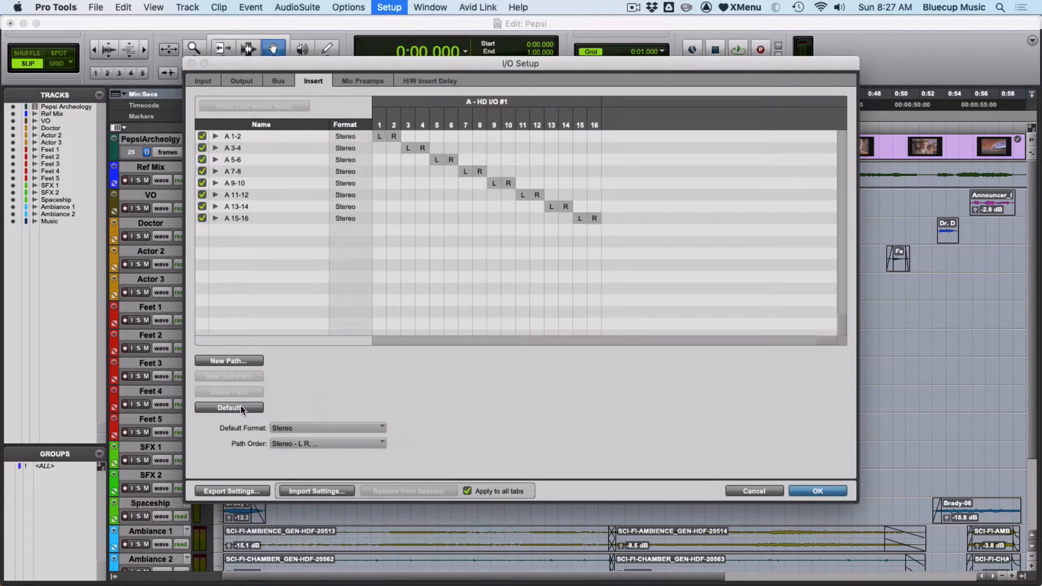
- Delete all the insert paths, from A 1-2 through A 15-16
{"action": "left_click", "coordinate": [240, 139]}
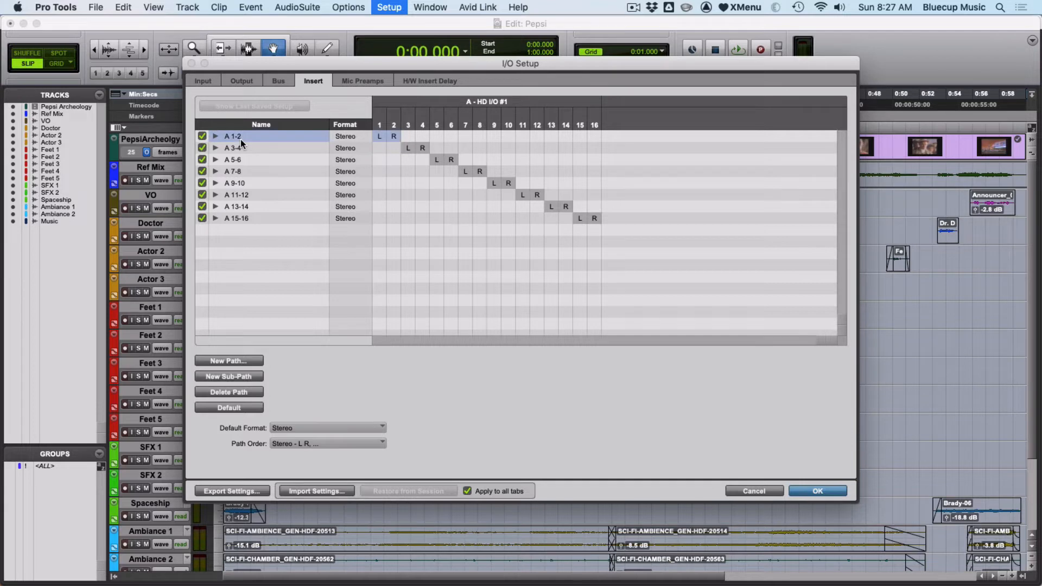
{"action": "key", "text": "super+a"}
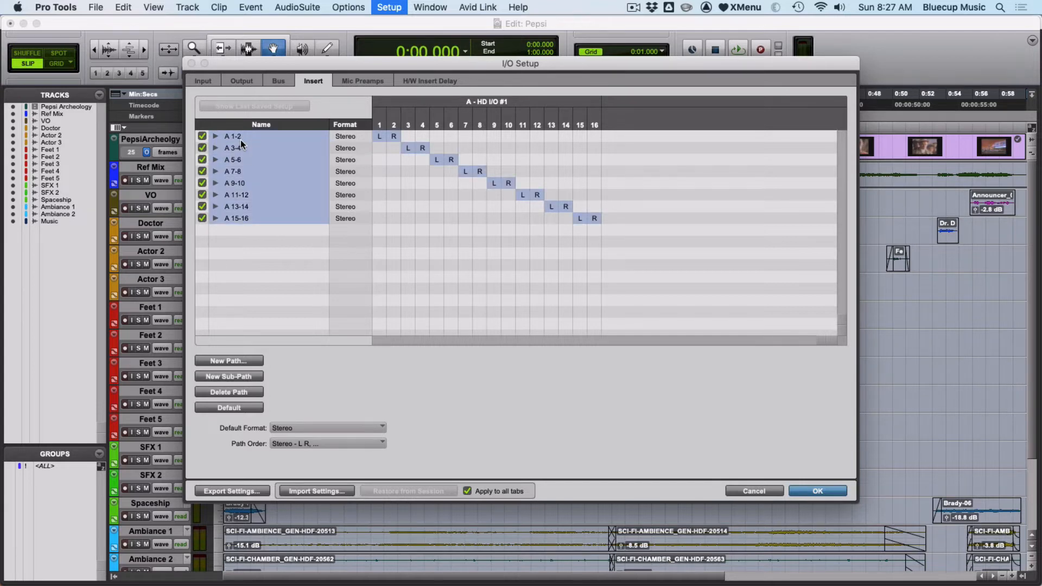
{"action": "double_click", "coordinate": [248, 160]}
{"action": "left_click", "coordinate": [246, 187]}
{"action": "left_click", "coordinate": [245, 185]}
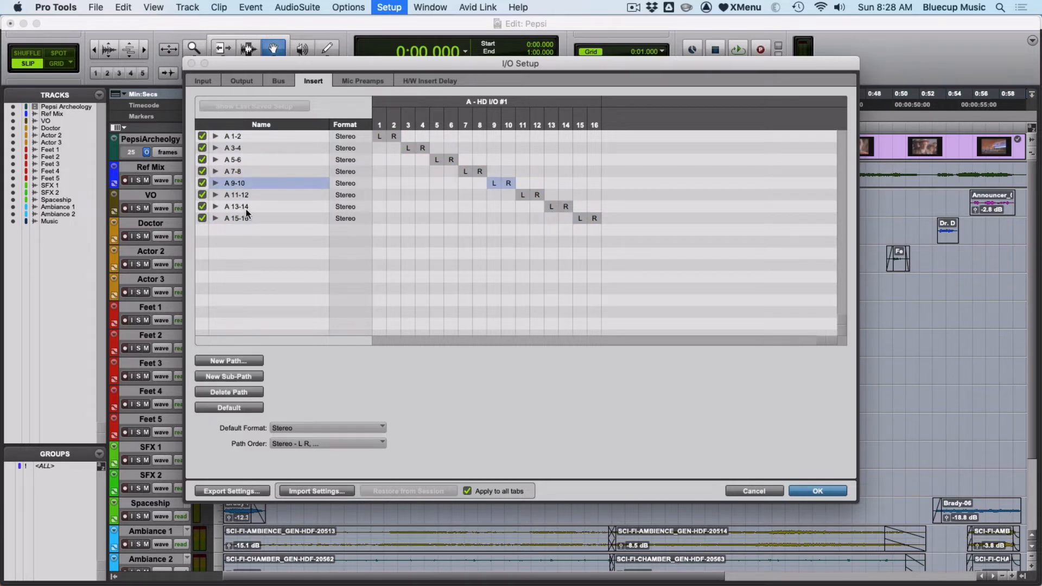
{"action": "key", "text": "super+a"}
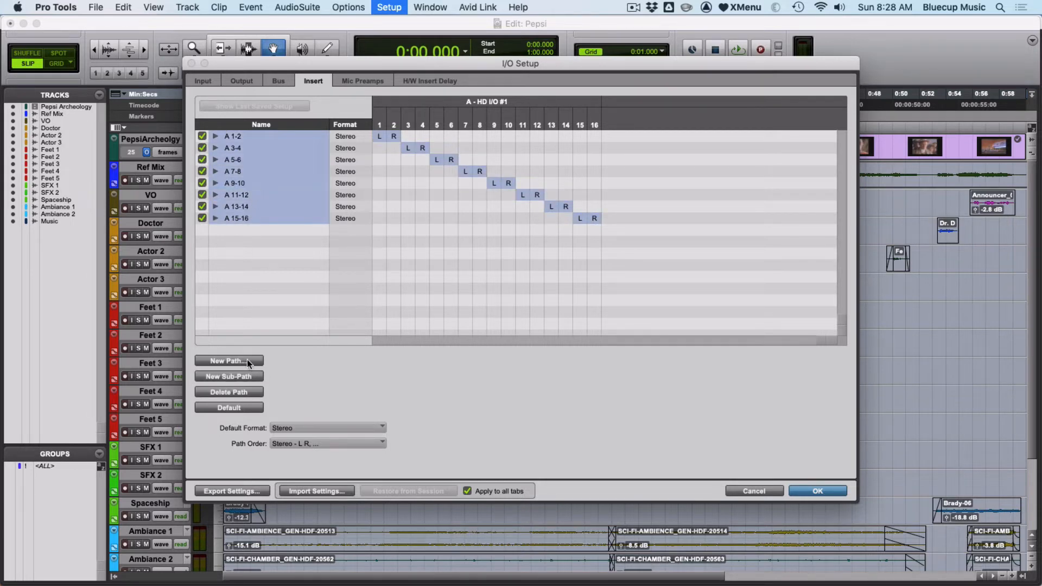
{"action": "left_click", "coordinate": [240, 388]}
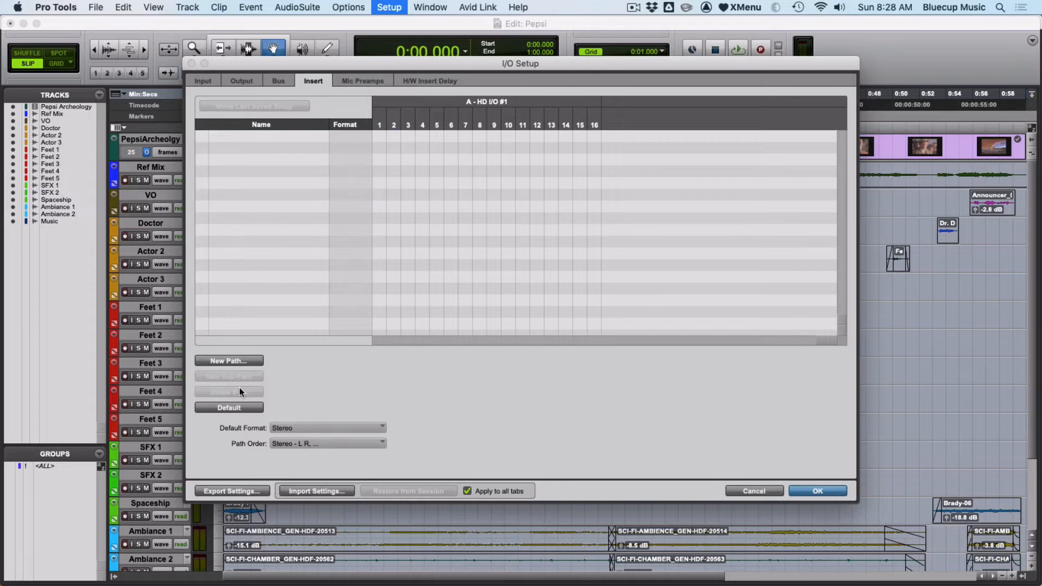
- Check the bus, output, input and insert path lists for leftover paths
{"action": "left_click", "coordinate": [272, 82]}
{"action": "left_click", "coordinate": [242, 80]}
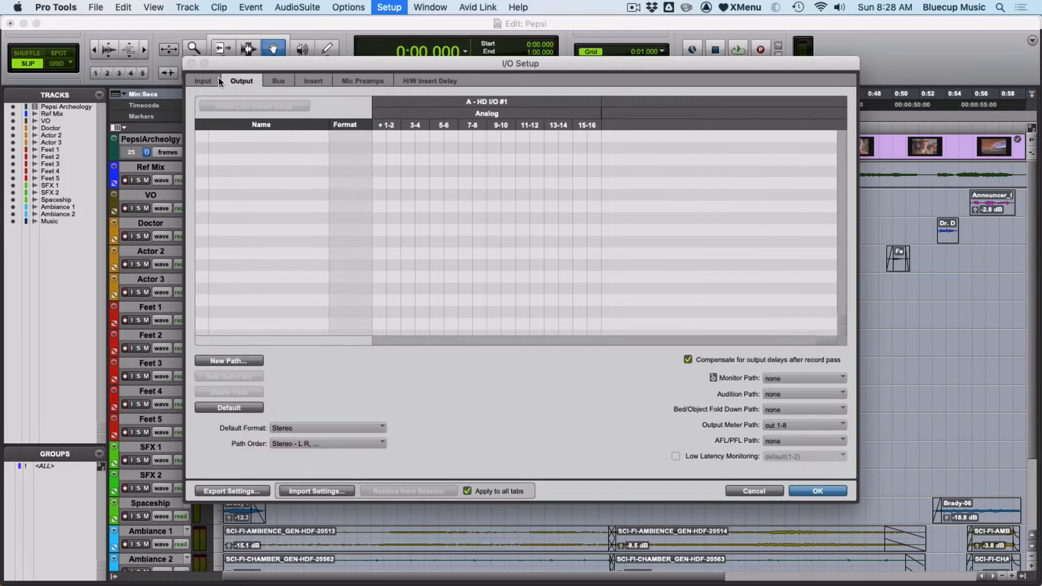
{"action": "left_click", "coordinate": [211, 80]}
{"action": "left_click", "coordinate": [231, 83]}
{"action": "left_click", "coordinate": [278, 82]}
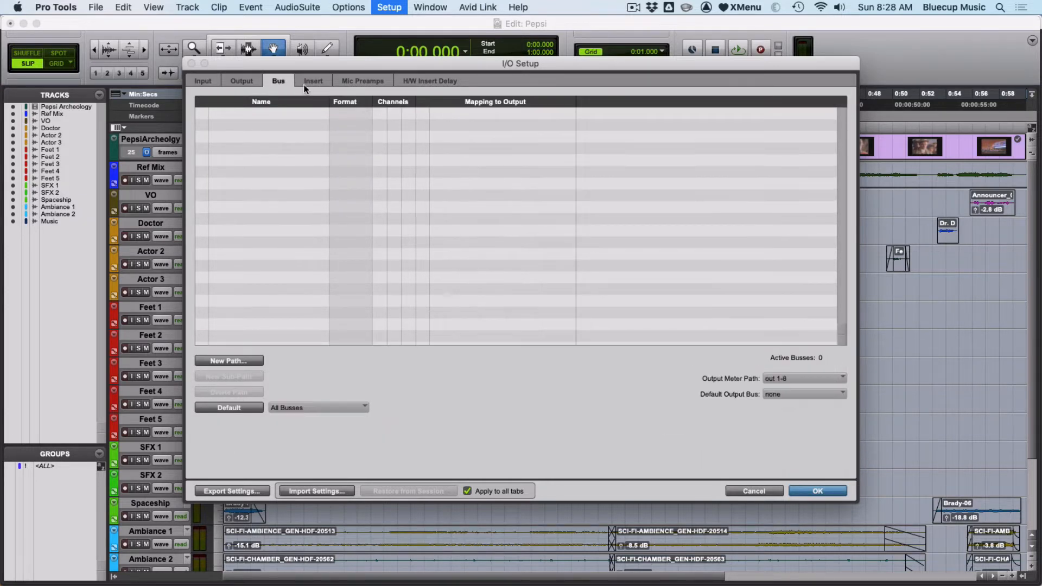
{"action": "left_click", "coordinate": [314, 81]}
{"action": "left_click", "coordinate": [204, 82]}
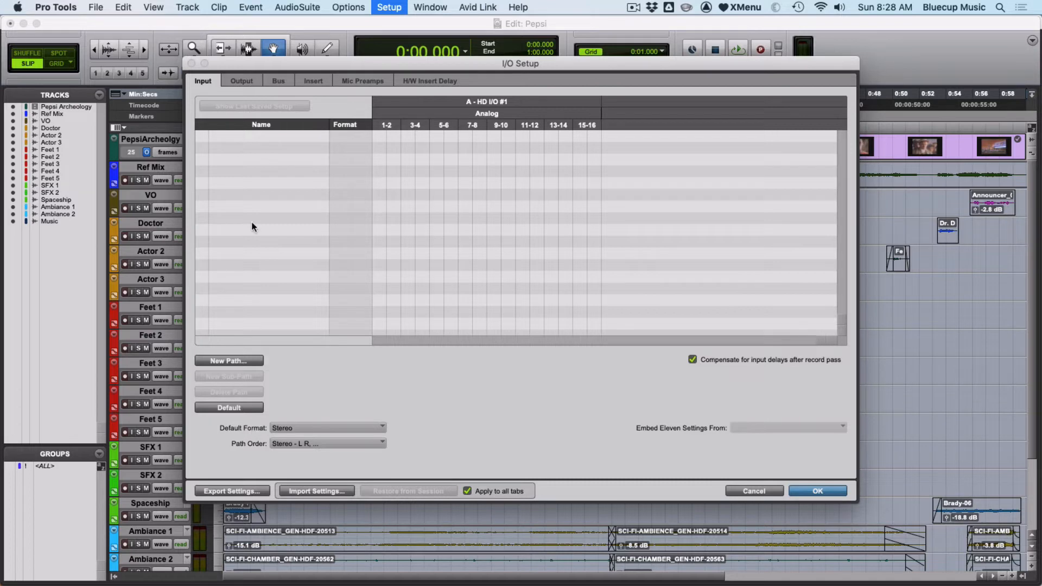
- For the outputs, keep Stereo as the default format and choose L R (SMPTE/ITU) as the stereo path order
{"action": "left_click", "coordinate": [244, 80]}
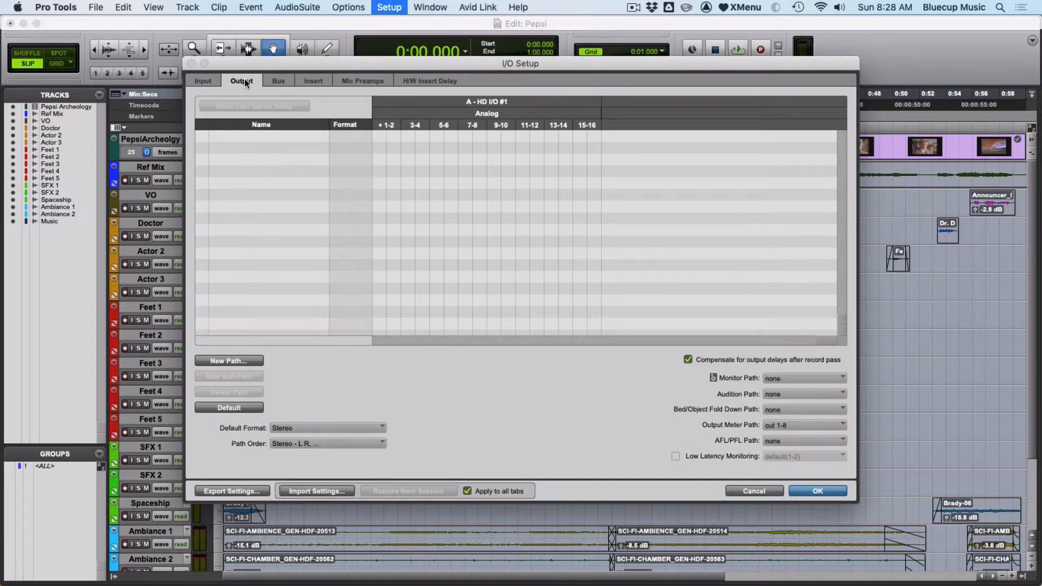
{"action": "left_click", "coordinate": [328, 428]}
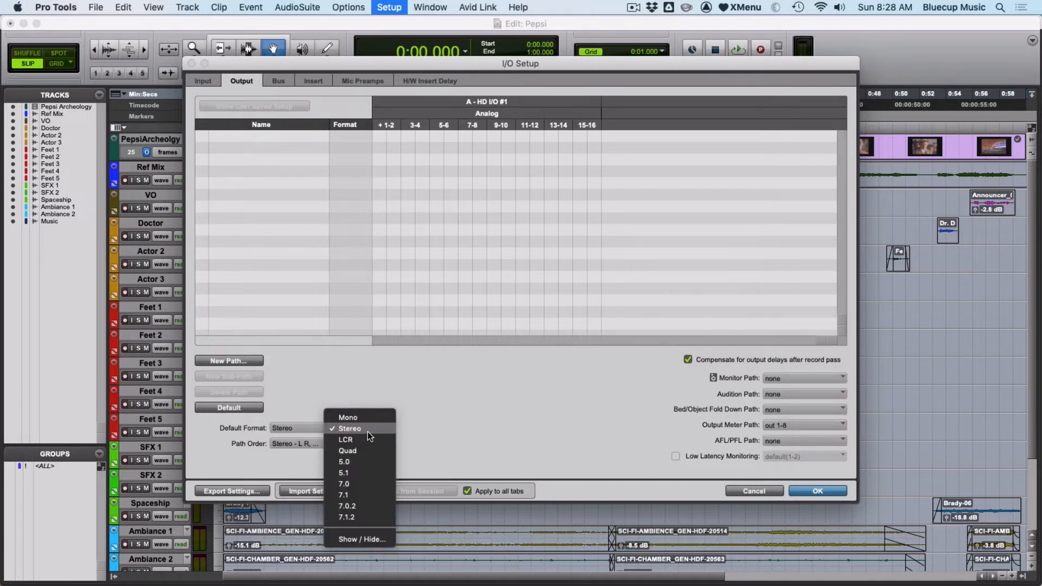
{"action": "left_click", "coordinate": [309, 435]}
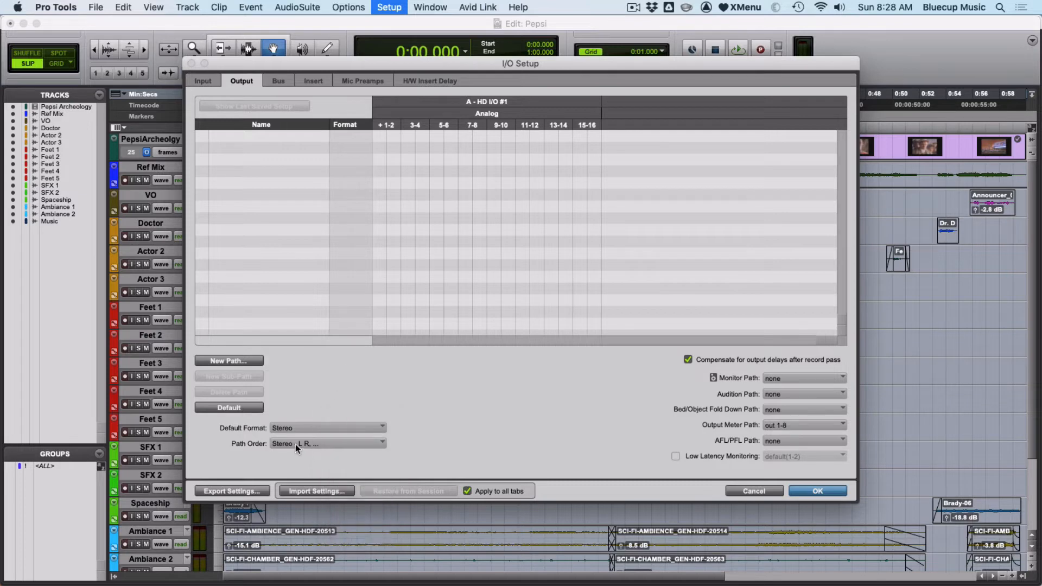
{"action": "left_click", "coordinate": [296, 444]}
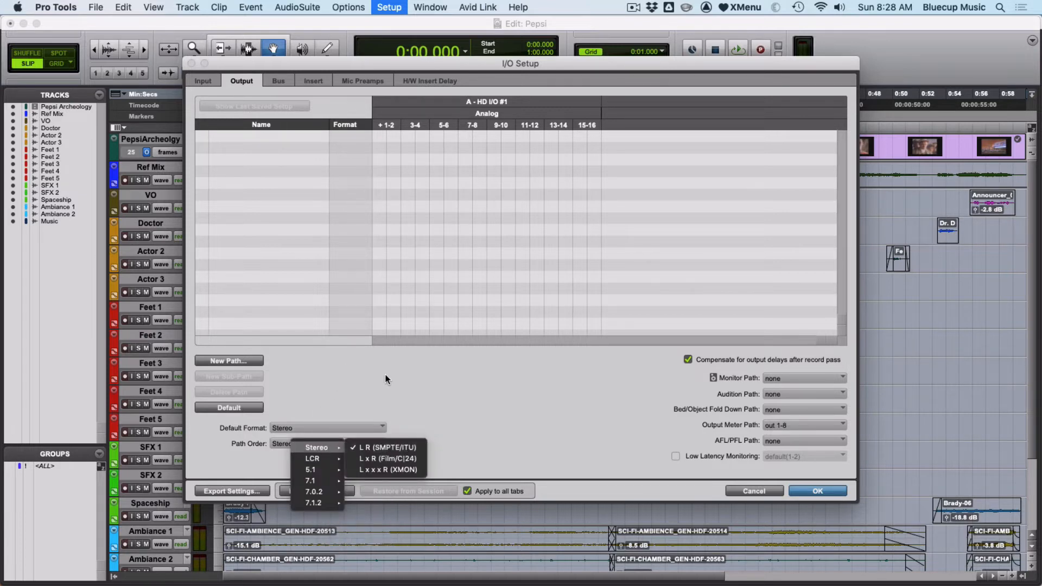
{"action": "left_click", "coordinate": [408, 450]}
- Create the default stereo input paths and the default busses
{"action": "left_click", "coordinate": [207, 80]}
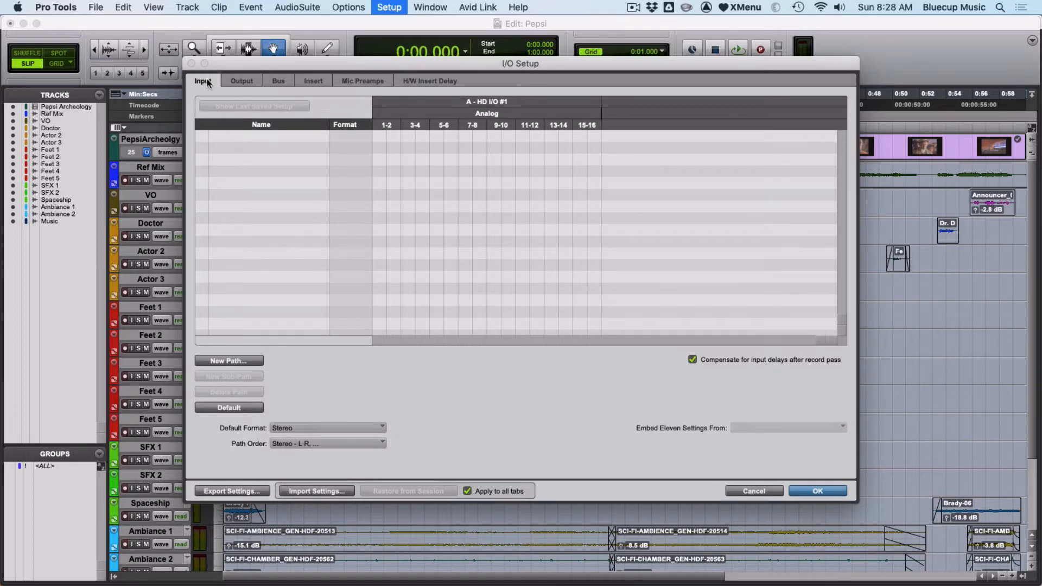
{"action": "left_click", "coordinate": [237, 409]}
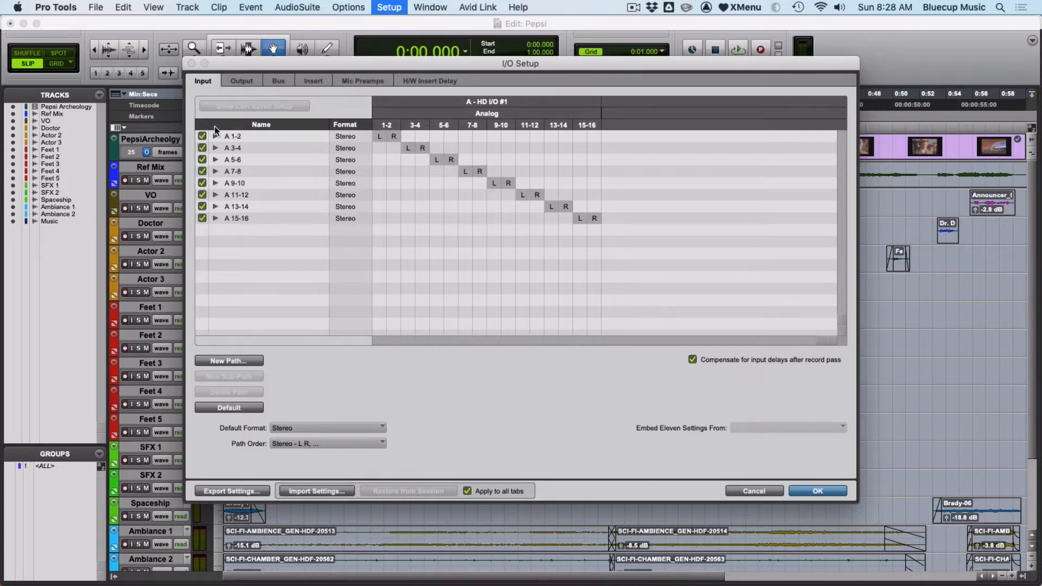
{"action": "left_click", "coordinate": [277, 83]}
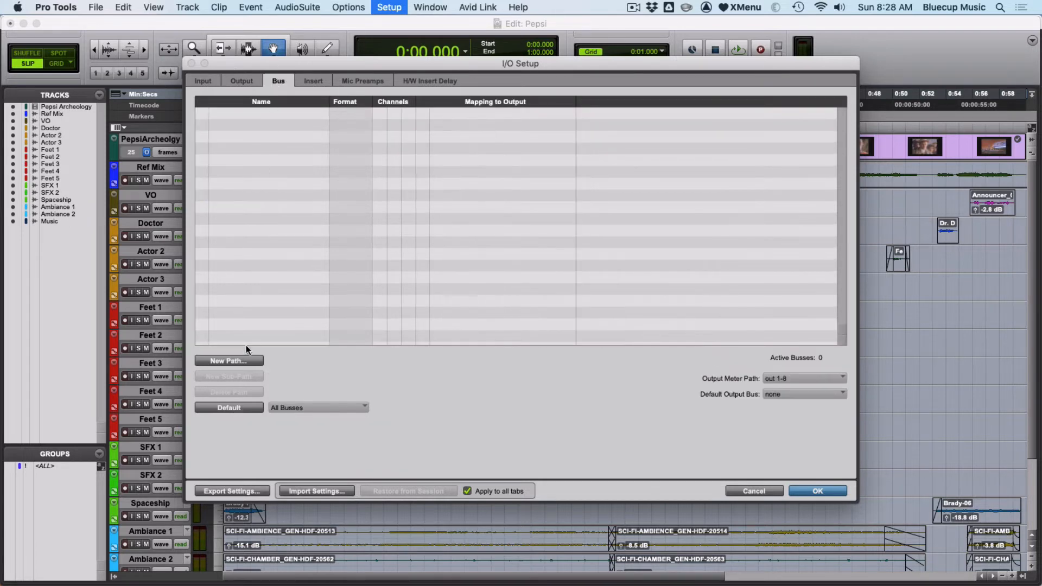
{"action": "left_click", "coordinate": [233, 409]}
- Create the default stereo insert paths and default stereo output paths, and apply the I/O Setup
{"action": "left_click", "coordinate": [318, 86]}
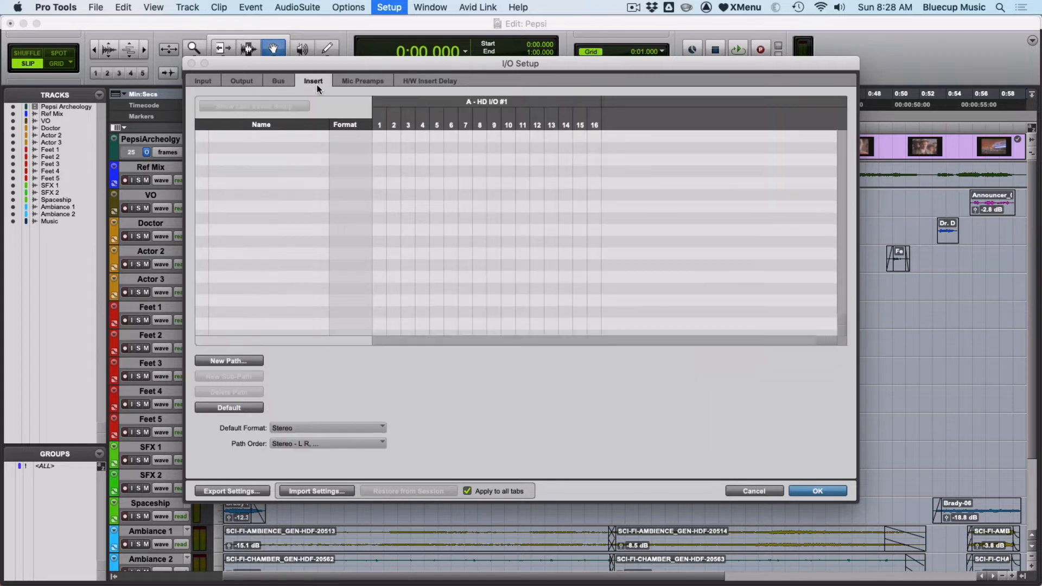
{"action": "left_click", "coordinate": [256, 409]}
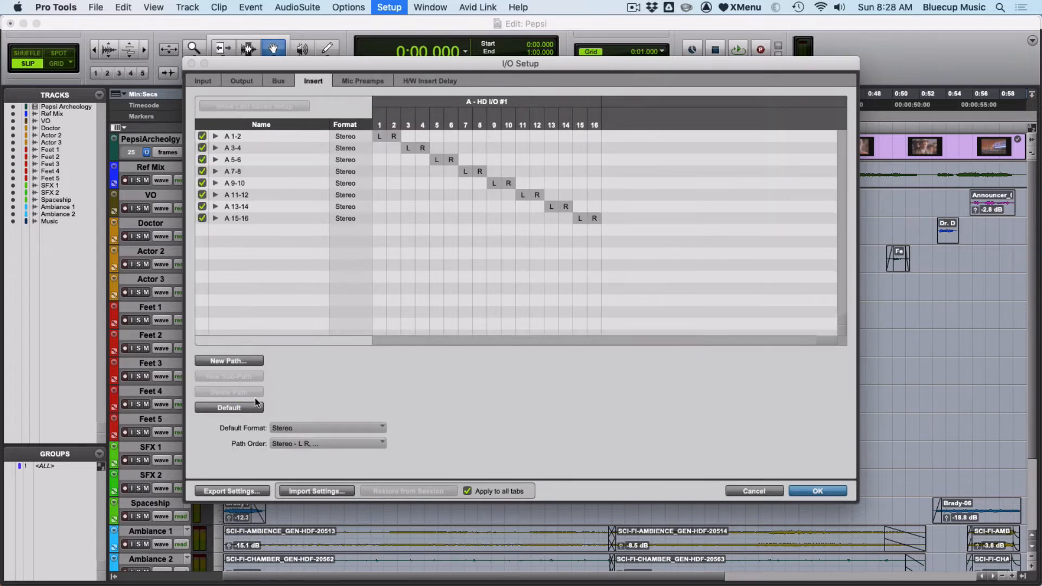
{"action": "left_click", "coordinate": [249, 82]}
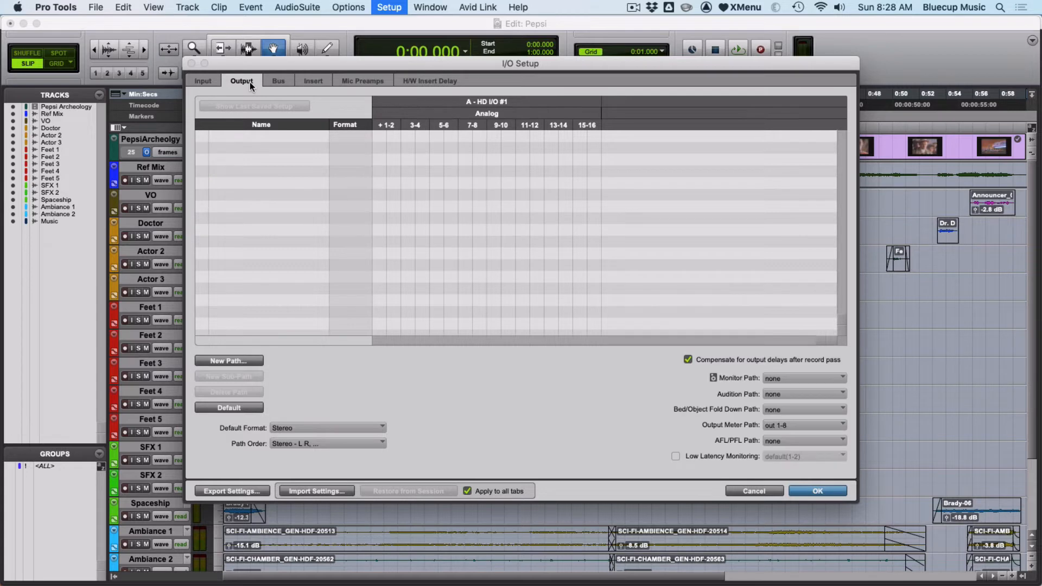
{"action": "left_click", "coordinate": [254, 408]}
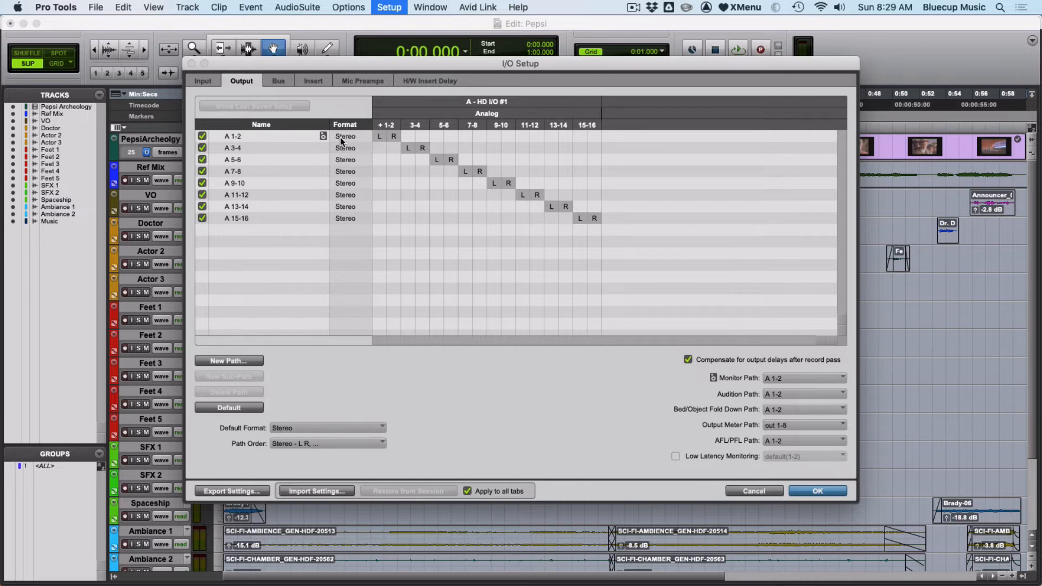
{"action": "left_click", "coordinate": [817, 492]}
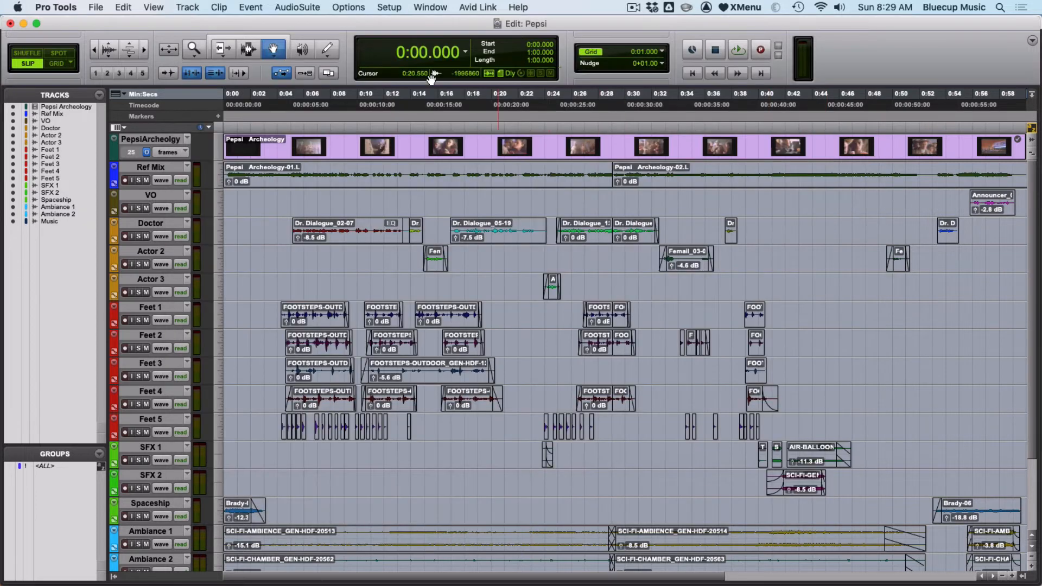
- Check the available playback engine devices, keeping HD Native Thunderbolt, and close the Playback Engine settings
{"action": "left_click", "coordinate": [391, 7]}
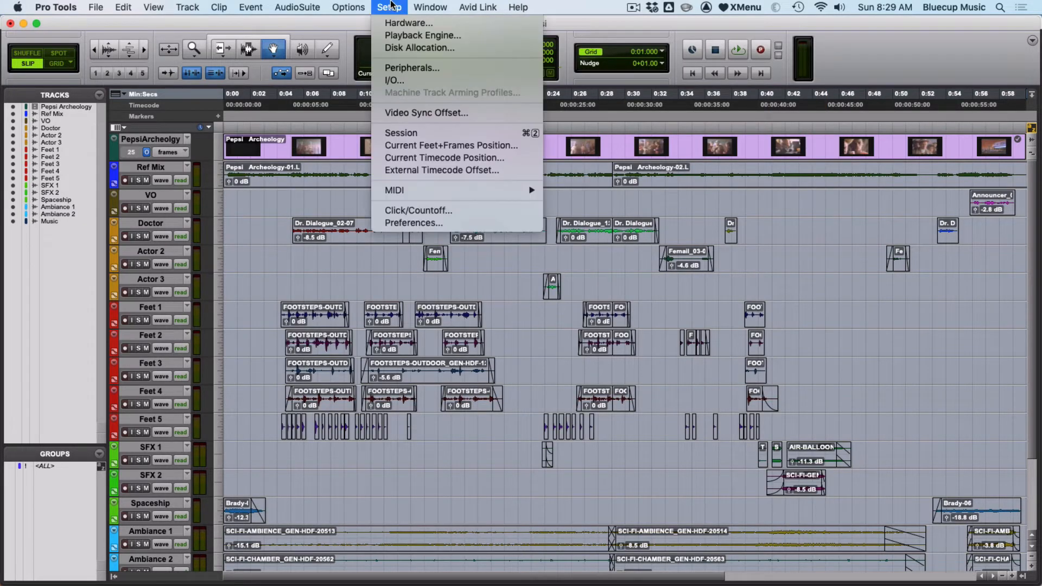
{"action": "left_click", "coordinate": [390, 35]}
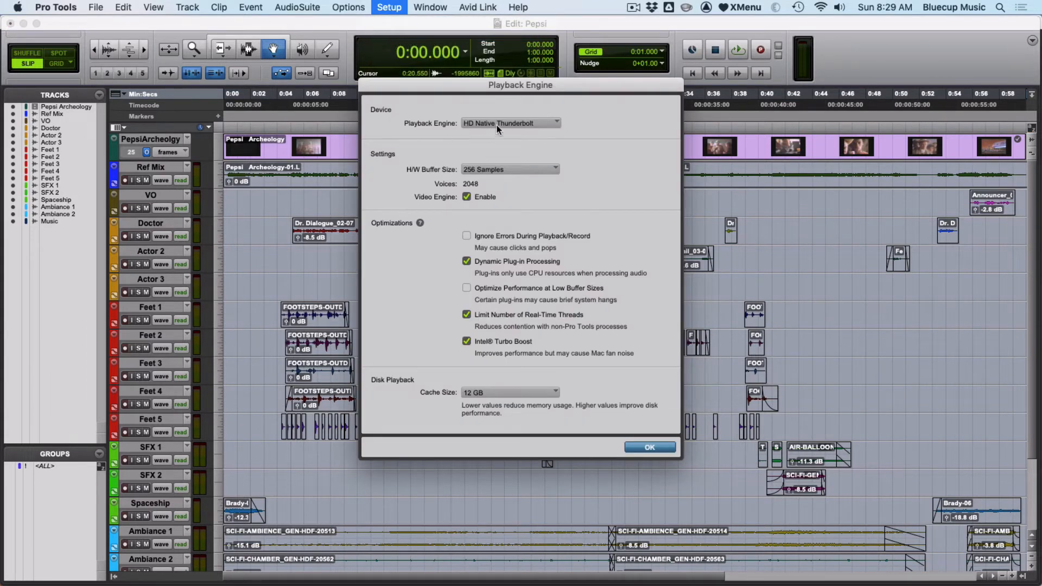
{"action": "left_click", "coordinate": [509, 123]}
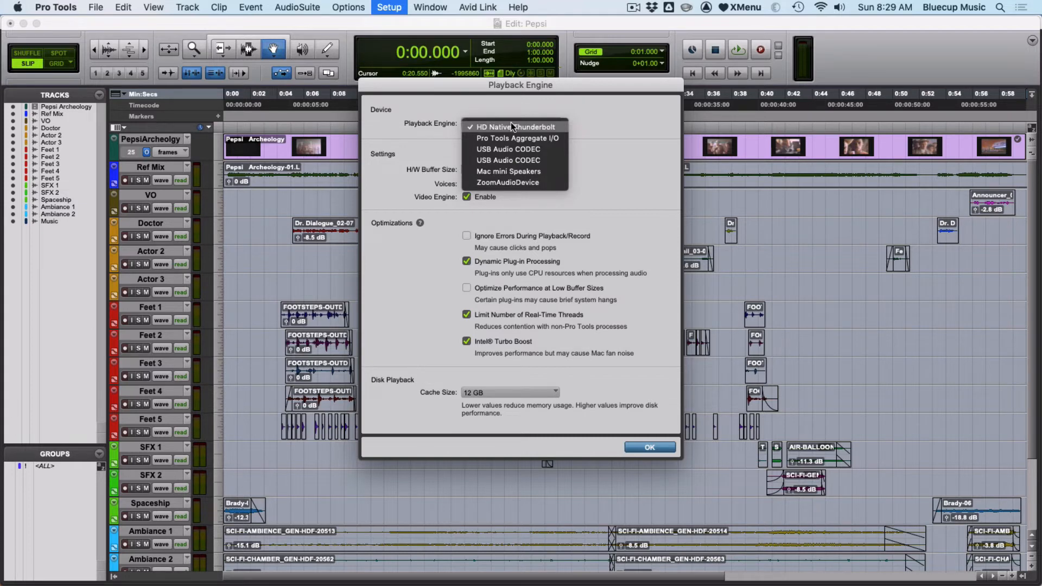
{"action": "left_click", "coordinate": [538, 126]}
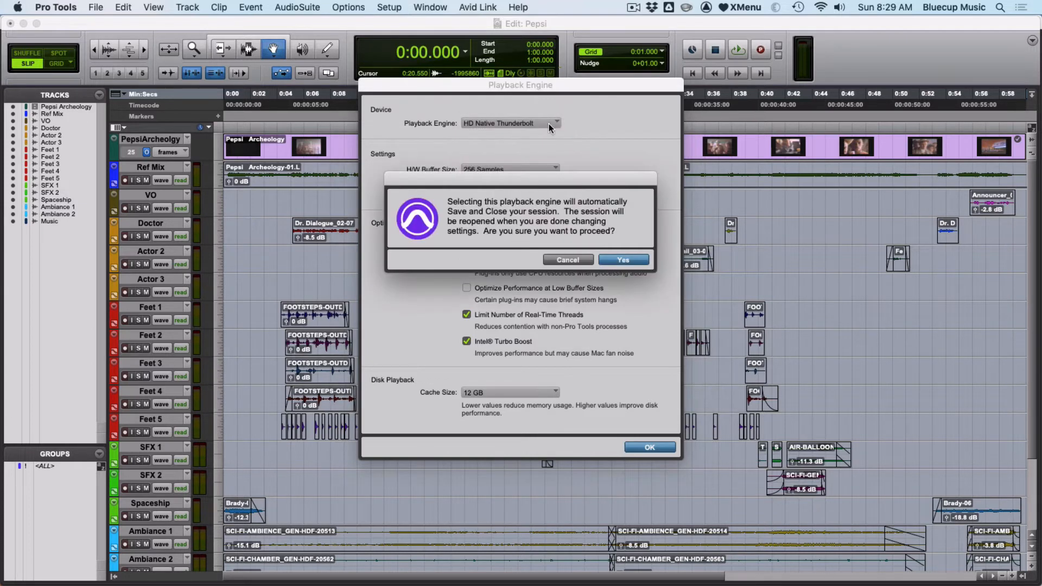
{"action": "left_click", "coordinate": [585, 260]}
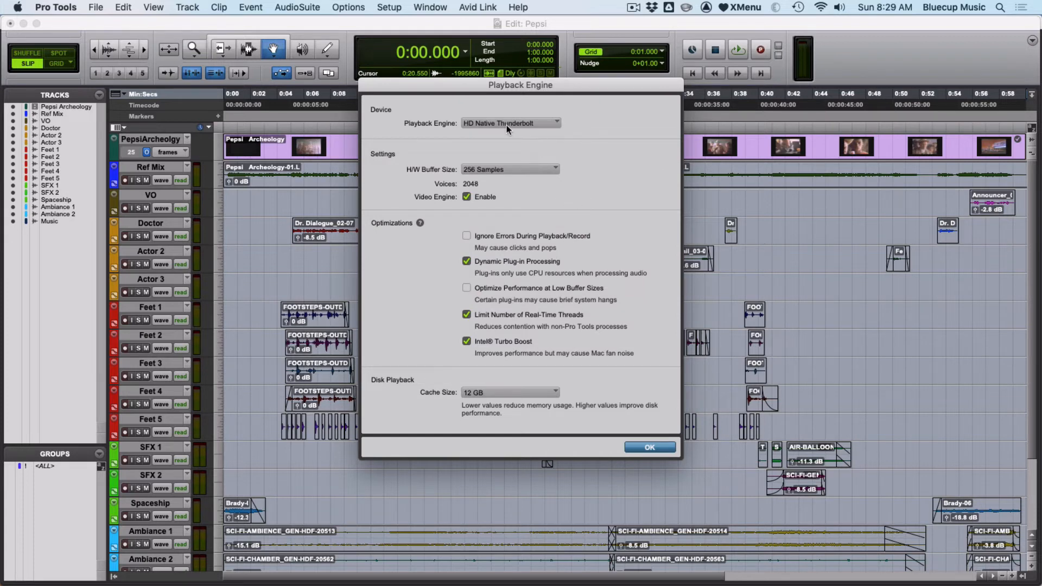
{"action": "left_click", "coordinate": [640, 446]}
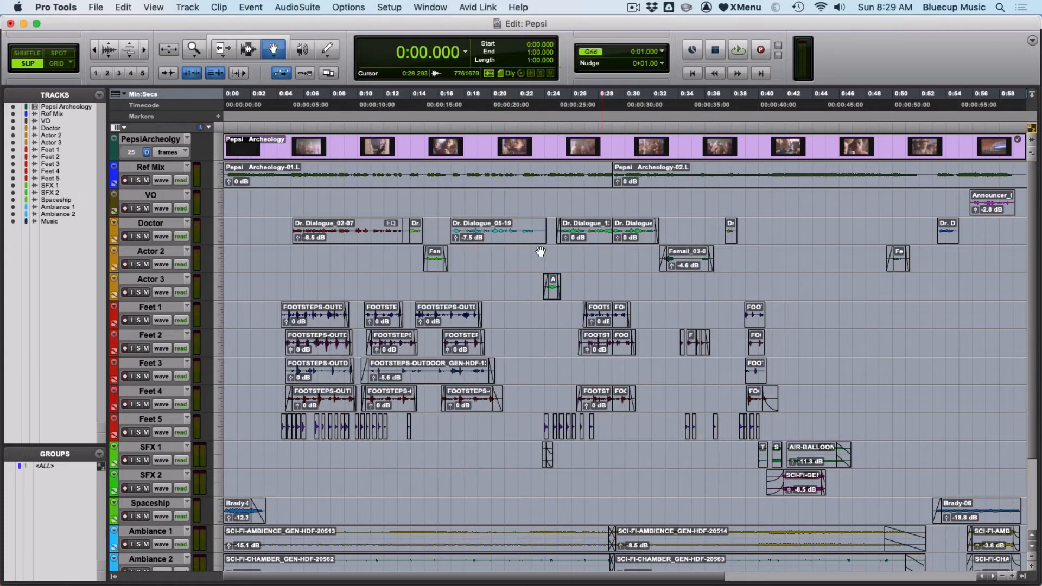
- Reopen the I/O Setup, examine the input, output, insert, mic preamp and bus paths, and close it without changes
{"action": "left_click", "coordinate": [389, 7]}
{"action": "left_click", "coordinate": [406, 86]}
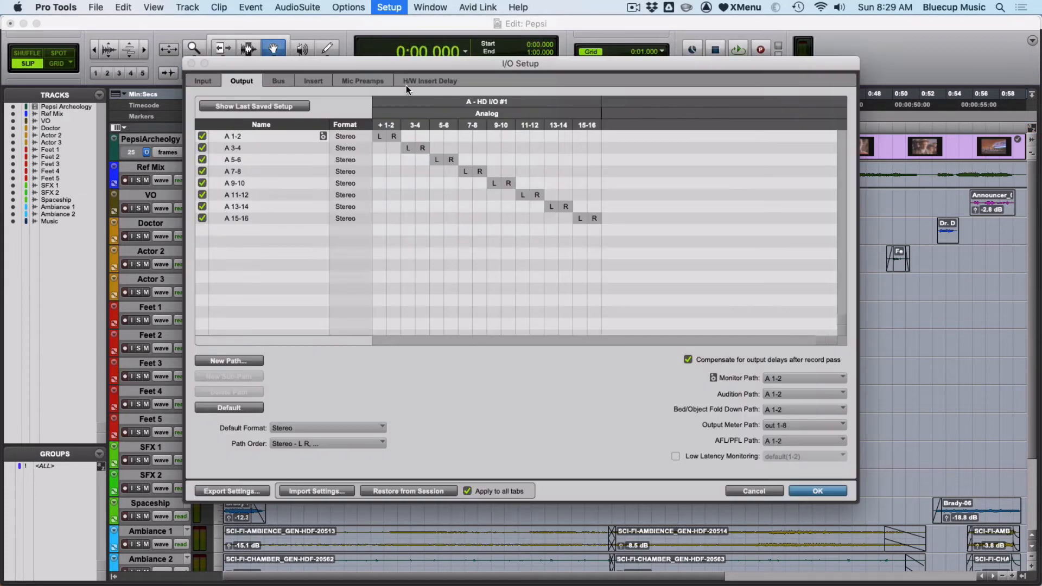
{"action": "left_click", "coordinate": [217, 80]}
{"action": "left_click", "coordinate": [244, 81]}
{"action": "left_click", "coordinate": [314, 81]}
{"action": "left_click", "coordinate": [364, 80]}
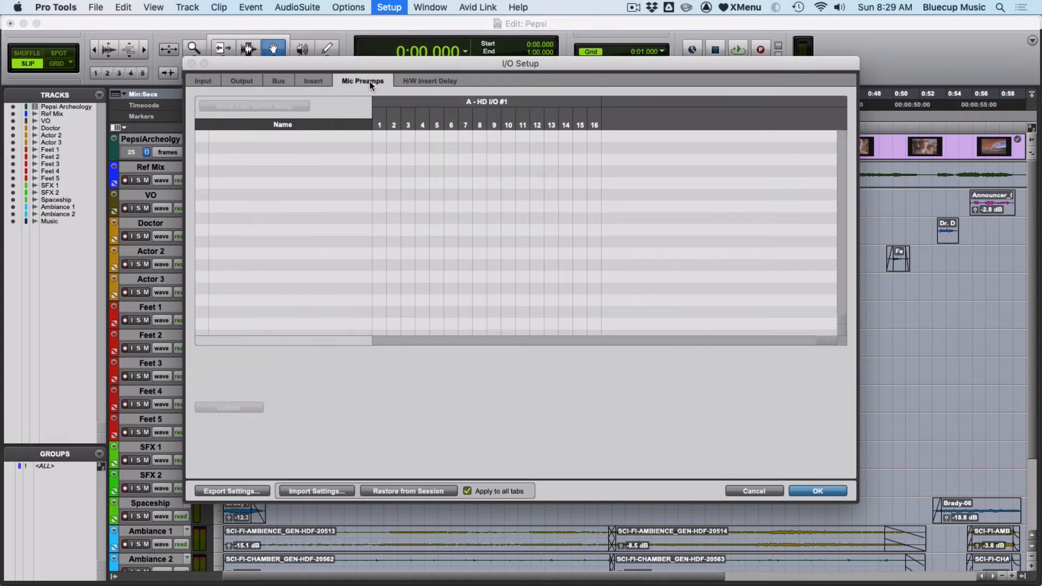
{"action": "left_click", "coordinate": [314, 81]}
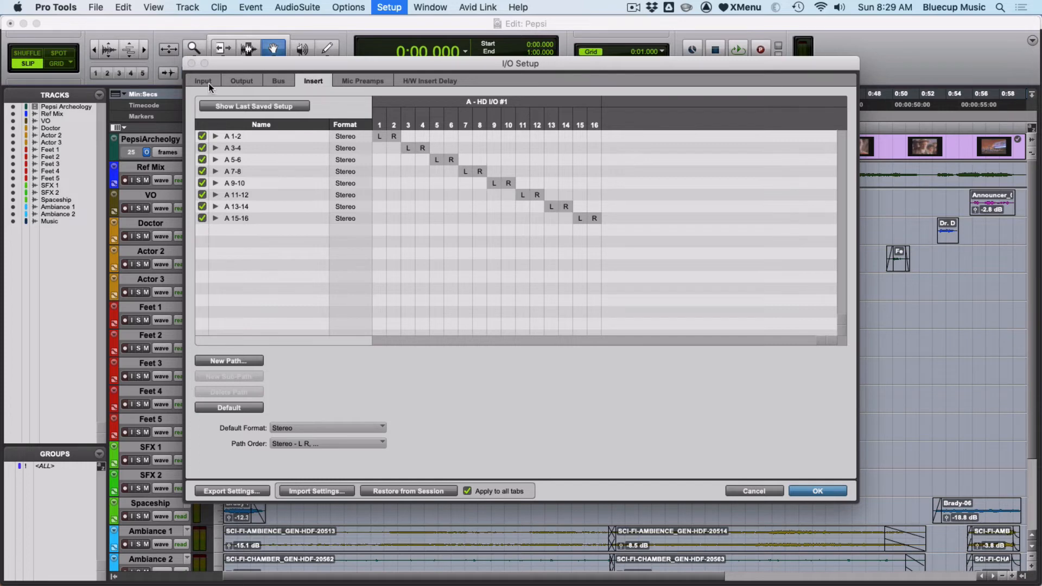
{"action": "left_click", "coordinate": [231, 81]}
{"action": "left_click", "coordinate": [203, 81]}
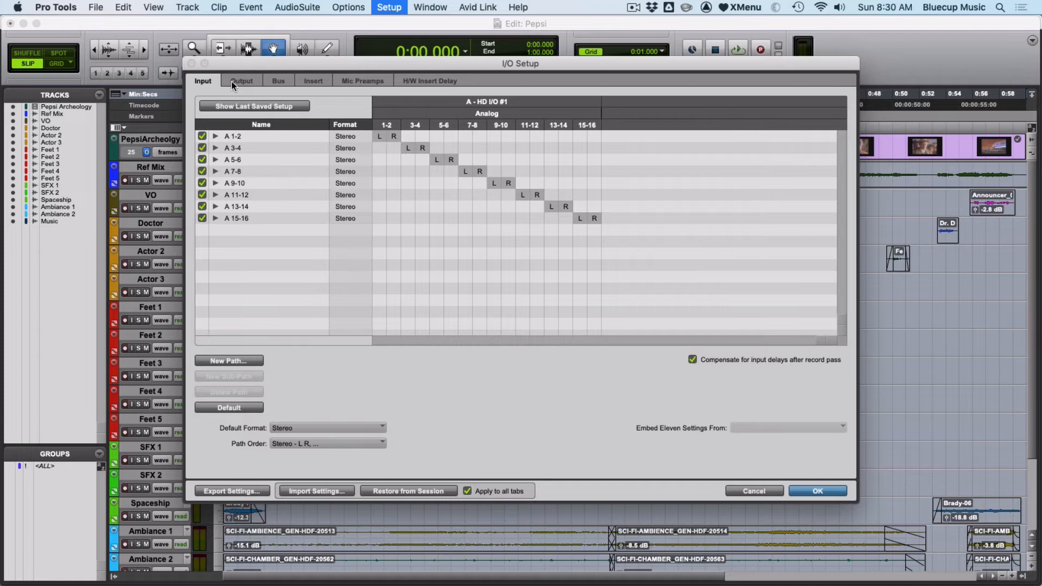
{"action": "left_click", "coordinate": [274, 82]}
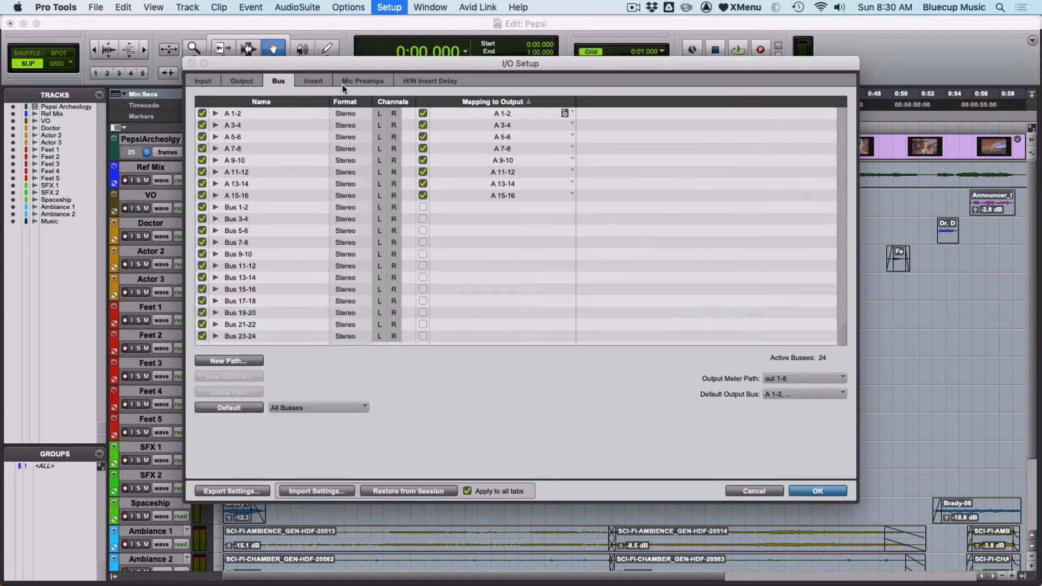
{"action": "key", "text": "Escape"}
- Close the Pepsi session without saving its changes
{"action": "key", "text": "super+shift+w"}
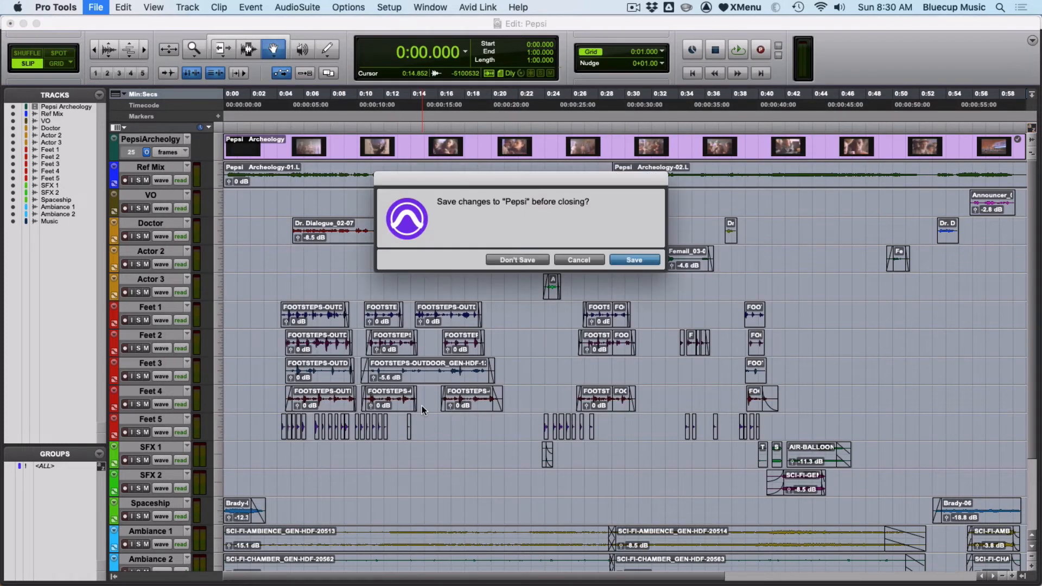
{"action": "left_click", "coordinate": [494, 260]}
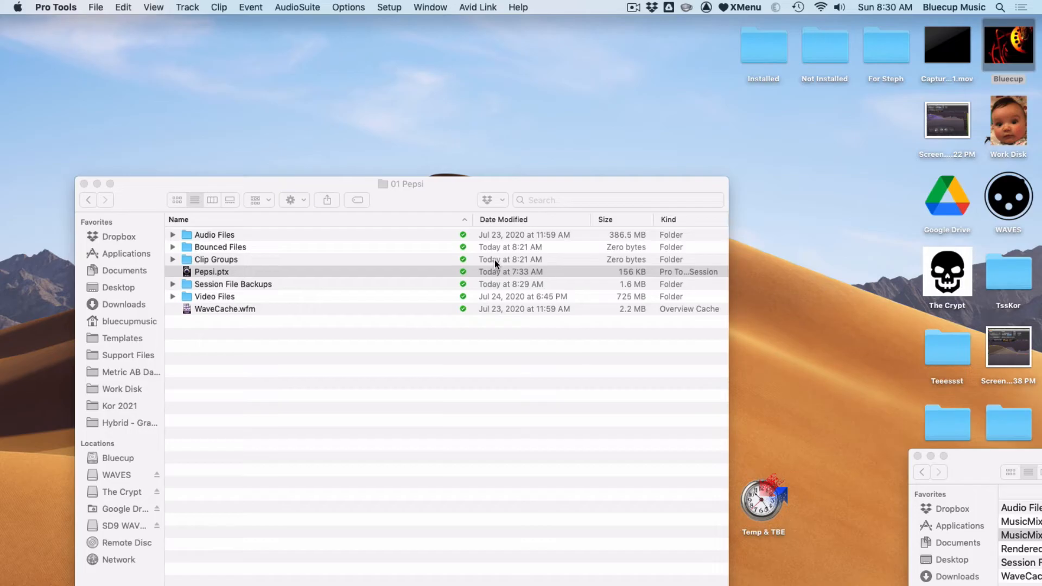
- Open the MusicMix5 session, view its bus paths in the I/O Setup from the session notes, and cancel the setup
{"action": "left_click", "coordinate": [979, 467]}
{"action": "double_click", "coordinate": [1030, 535]}
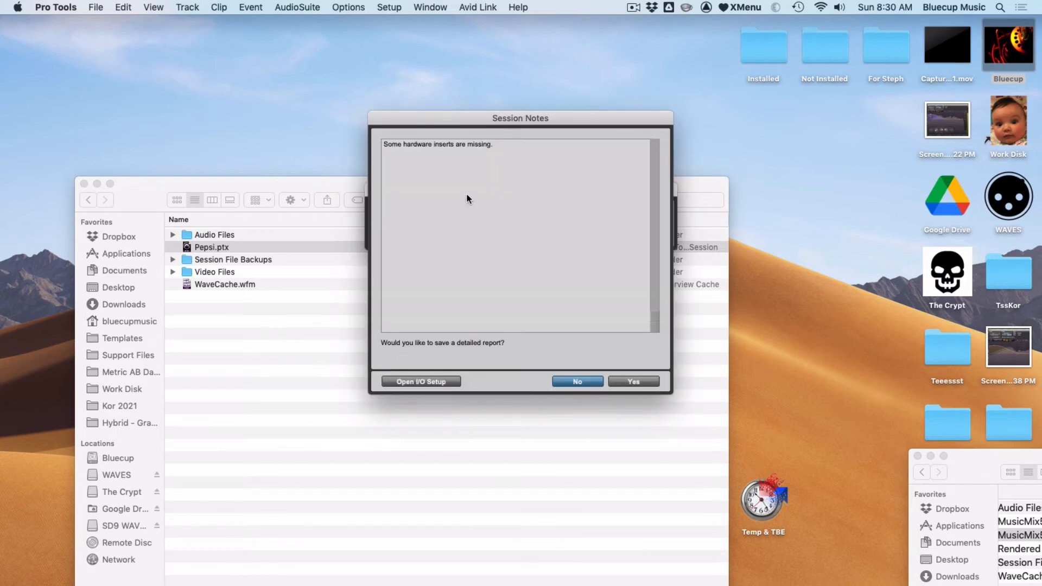
{"action": "left_click", "coordinate": [430, 382]}
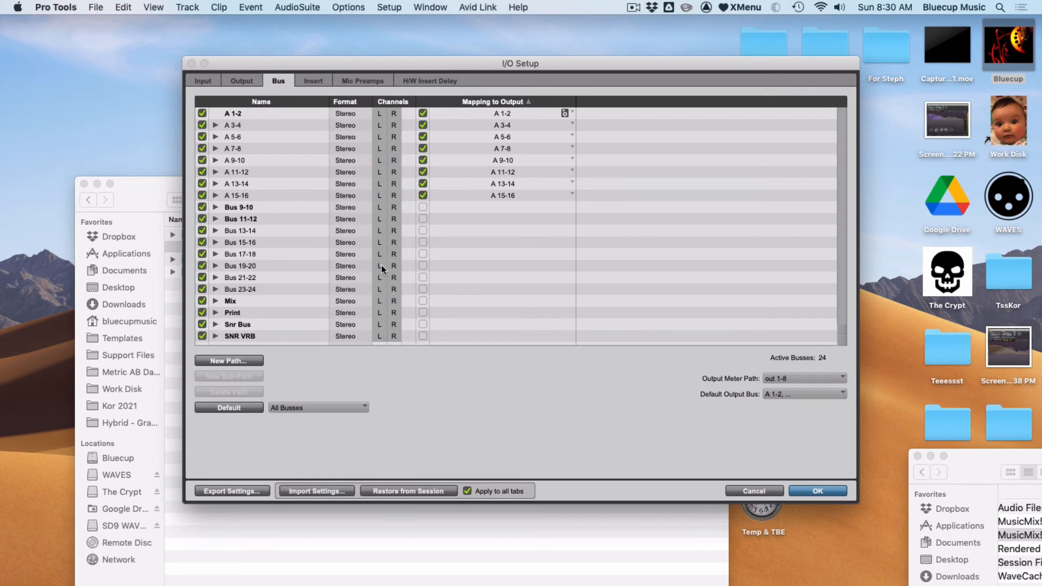
{"action": "left_click", "coordinate": [754, 491]}
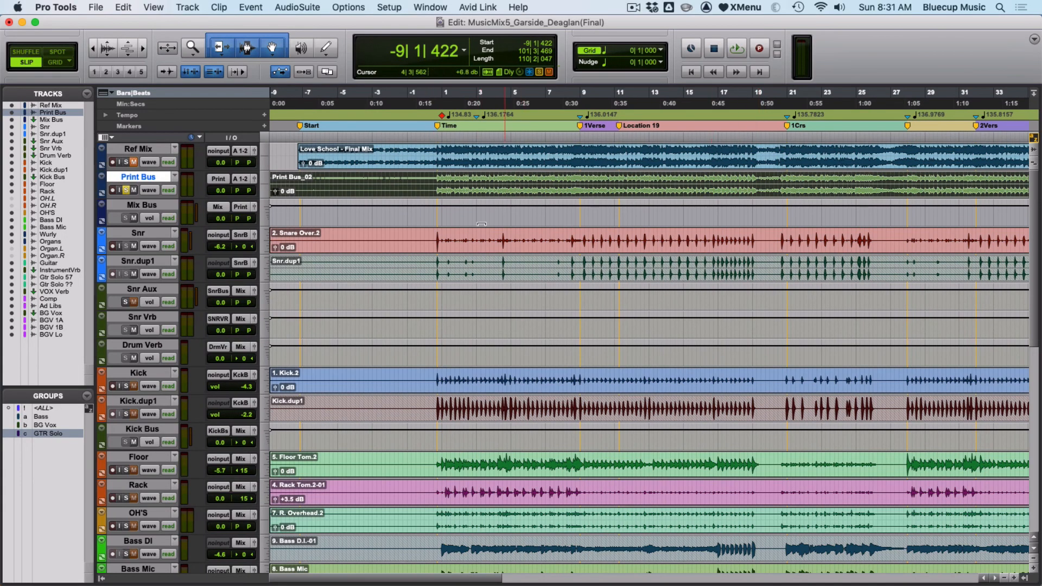
- Restore the I/O paths from the session, check the input paths and apply the I/O Setup
{"action": "left_click", "coordinate": [395, 6]}
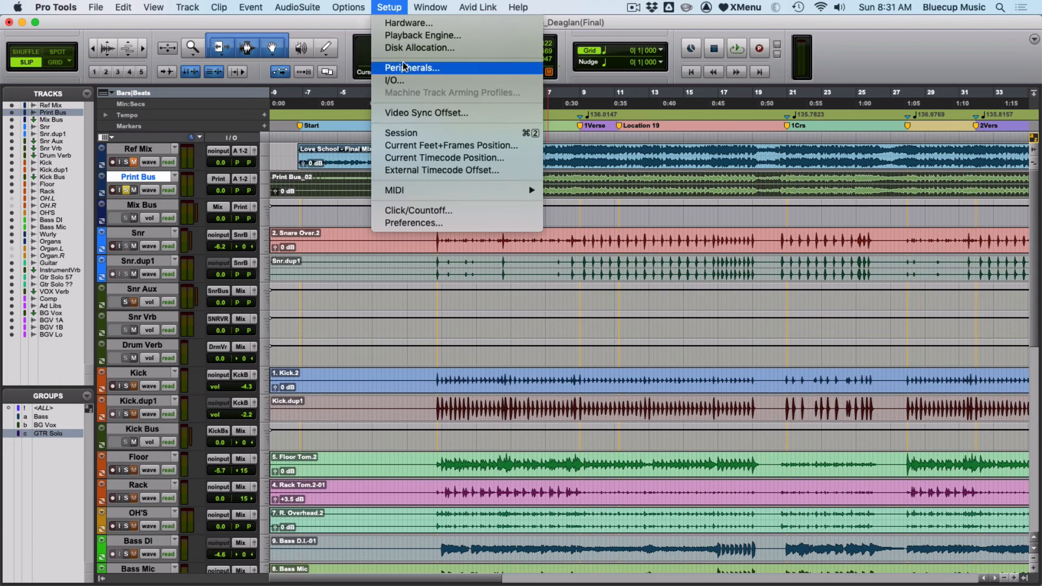
{"action": "left_click", "coordinate": [402, 83]}
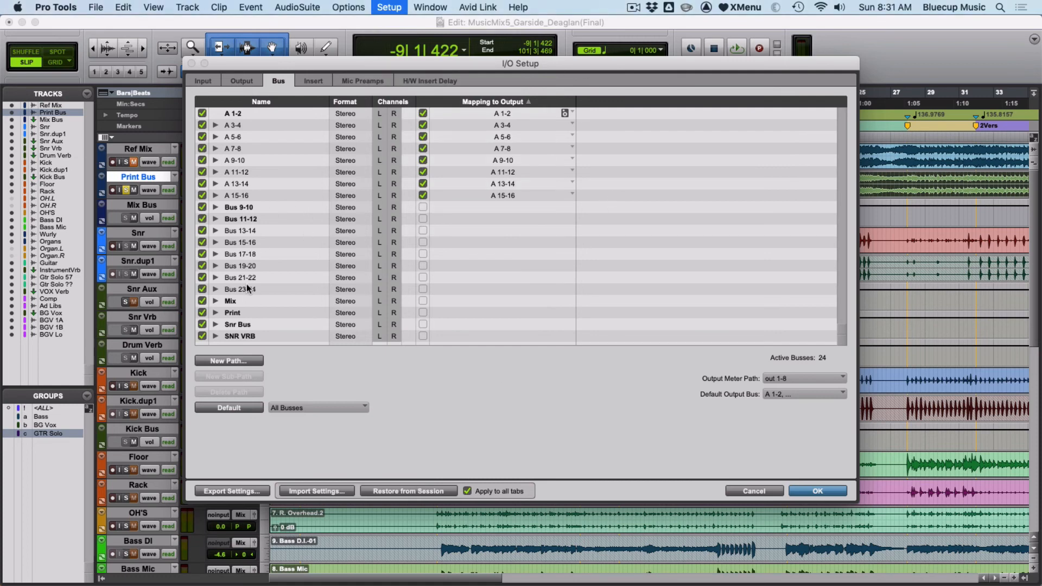
{"action": "left_click", "coordinate": [390, 489]}
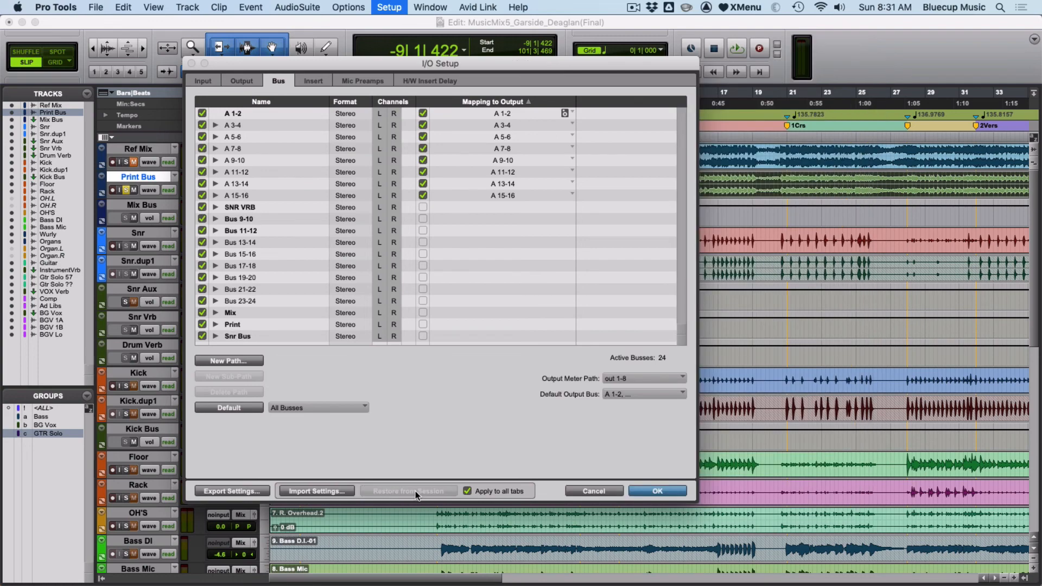
{"action": "left_click", "coordinate": [198, 83]}
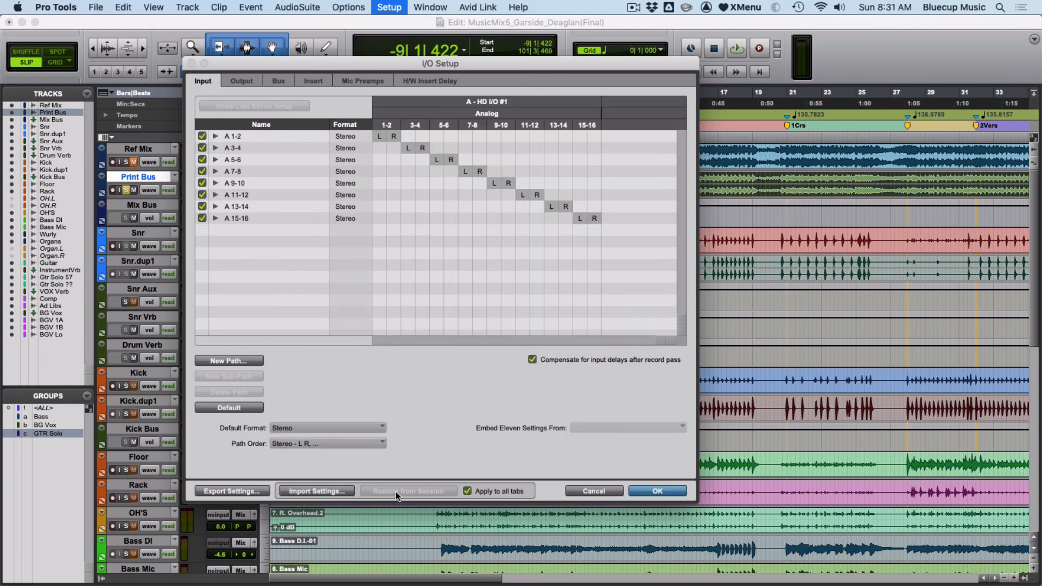
{"action": "left_click", "coordinate": [655, 488]}
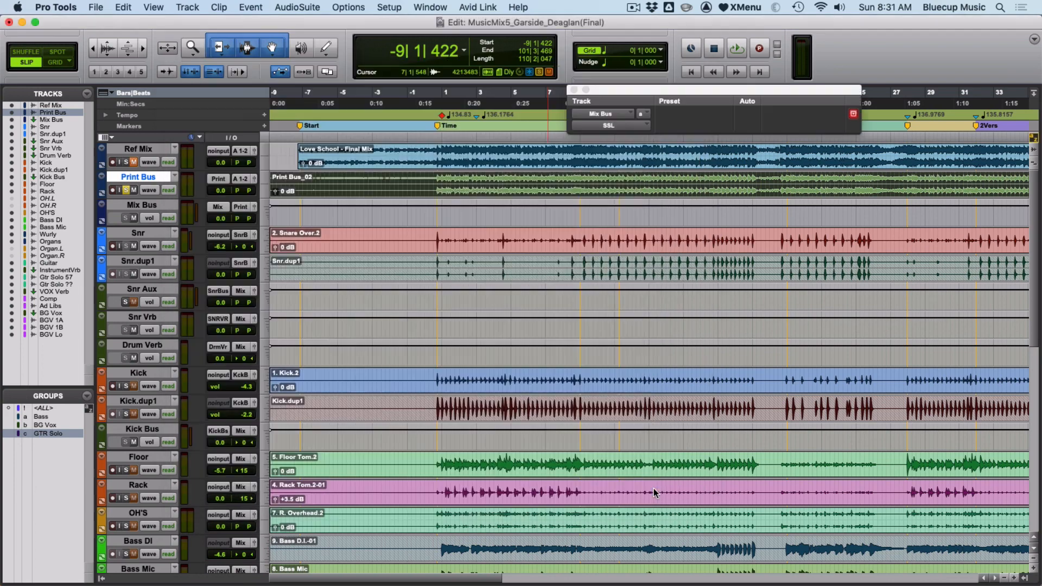
{"action": "left_click", "coordinate": [632, 265]}
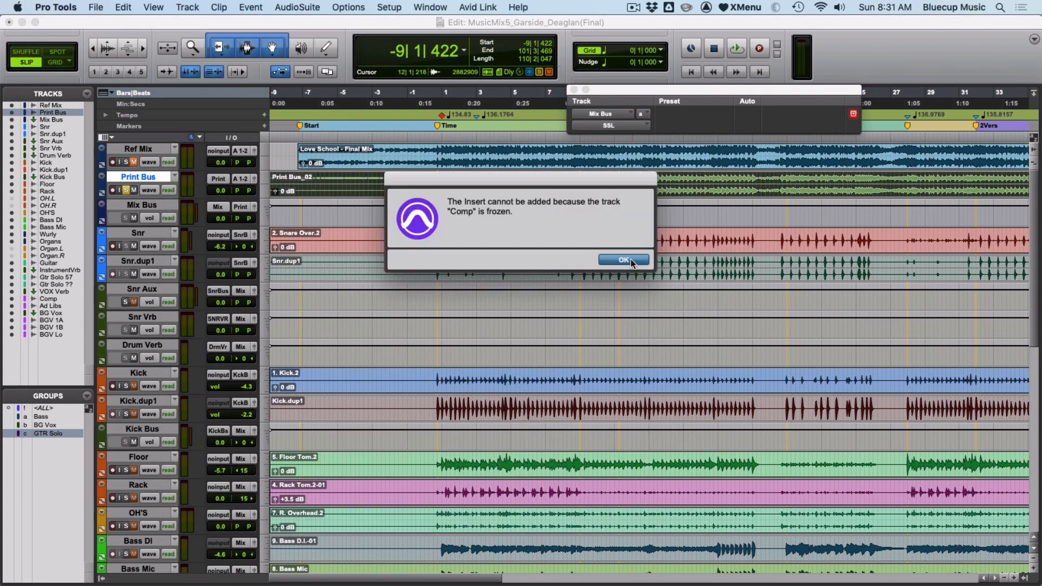